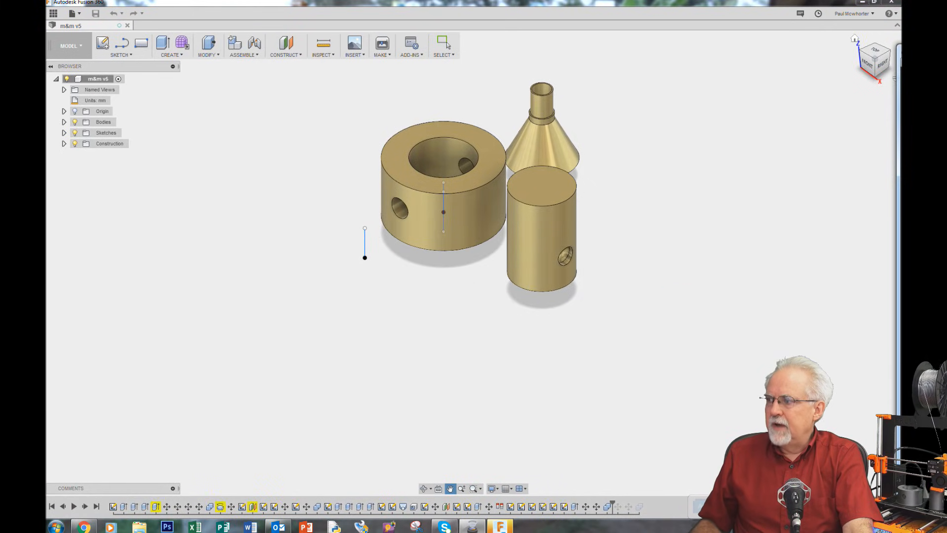
scroll(509, 241, "up", 2)
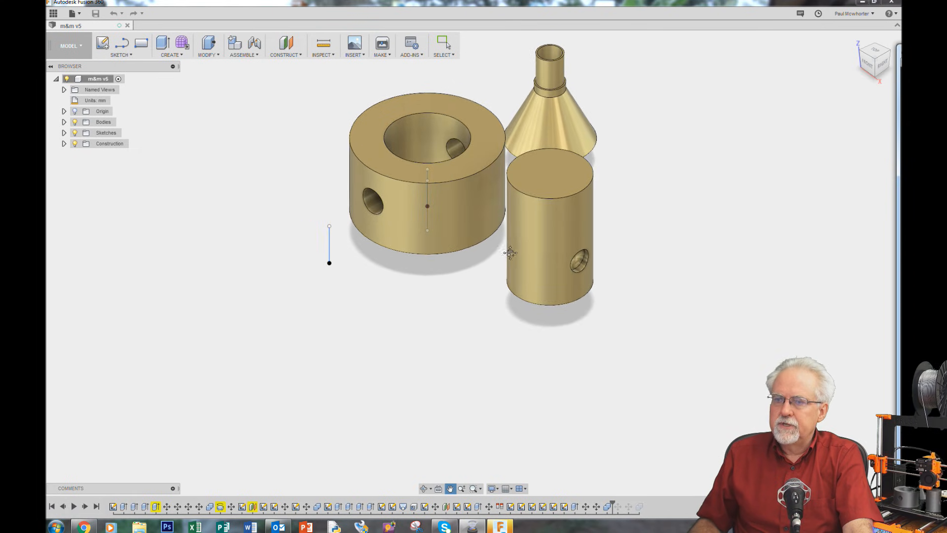
scroll(465, 271, "down", 1)
scroll(481, 73, "up", 3)
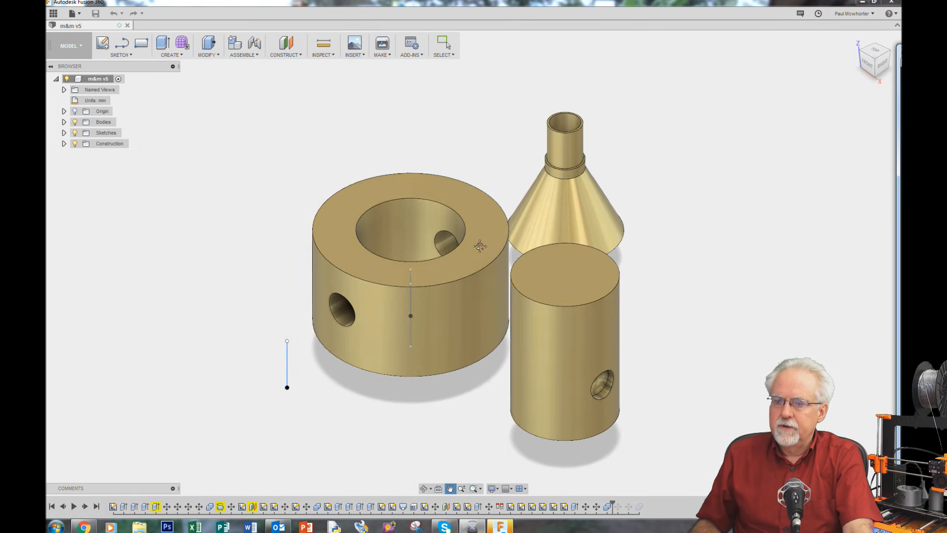
scroll(457, 448, "up", 1)
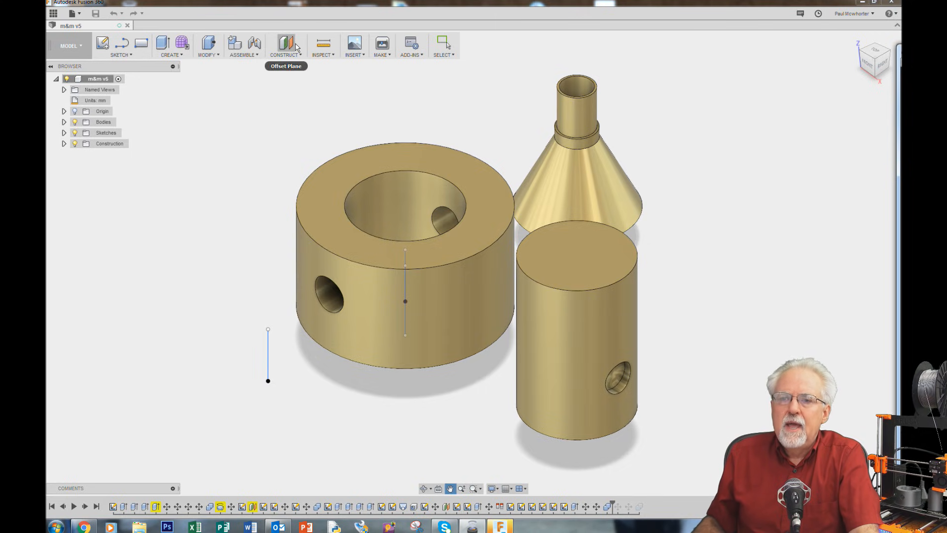
- Start a new design and sketch a two-point rectangle about 56 by 33 mm from the origin on the horizontal XY plane
left_click(79, 14)
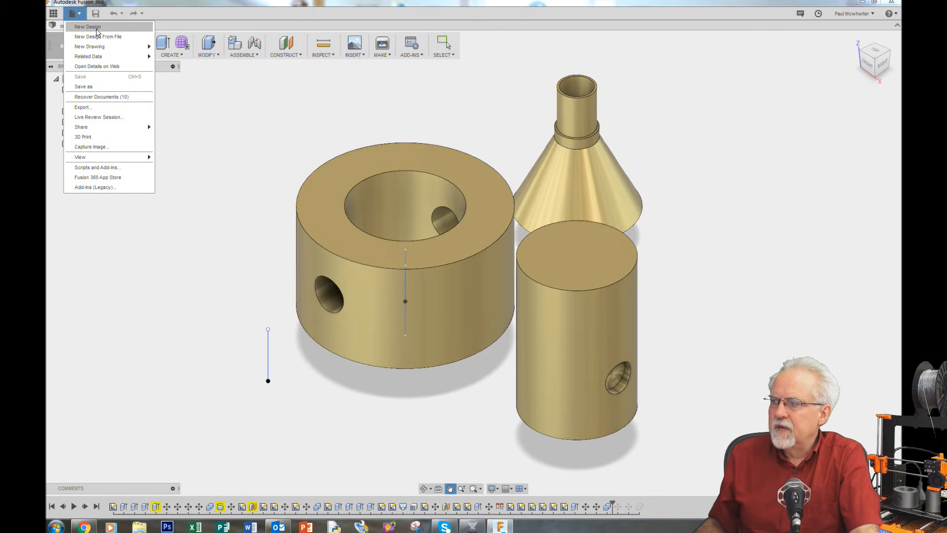
left_click(97, 29)
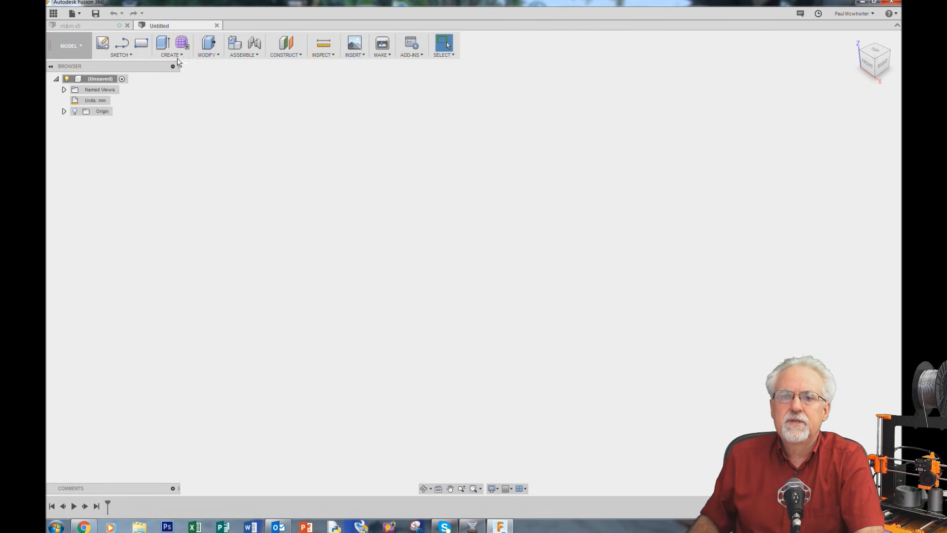
left_click(131, 56)
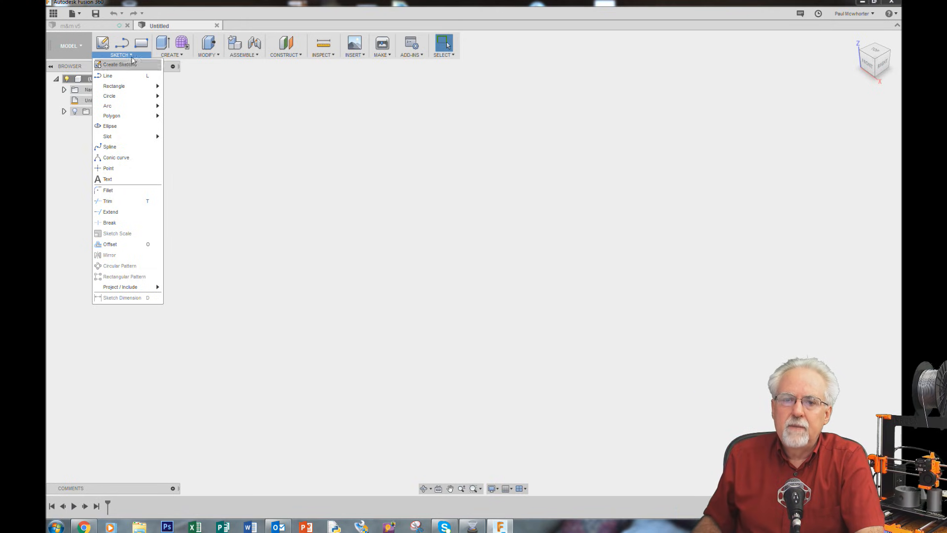
mouse_move(127, 87)
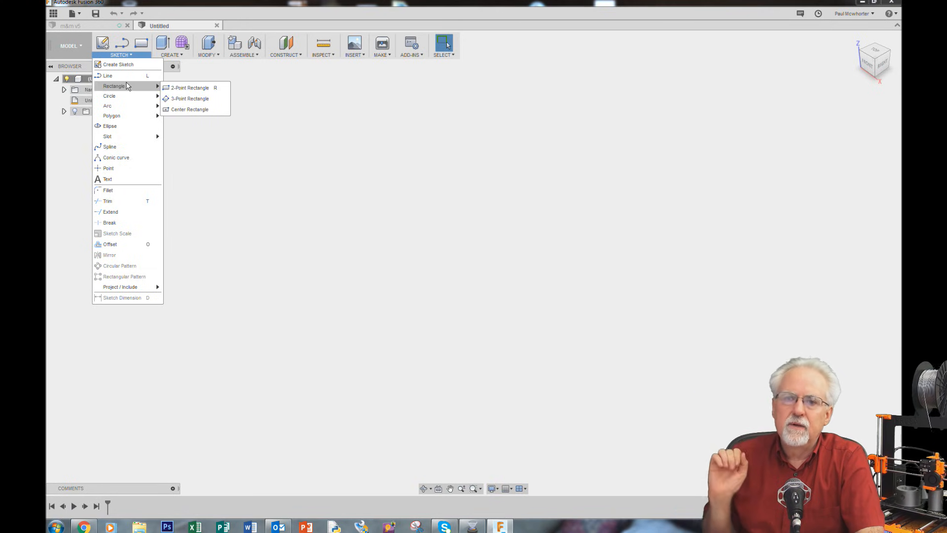
left_click(187, 87)
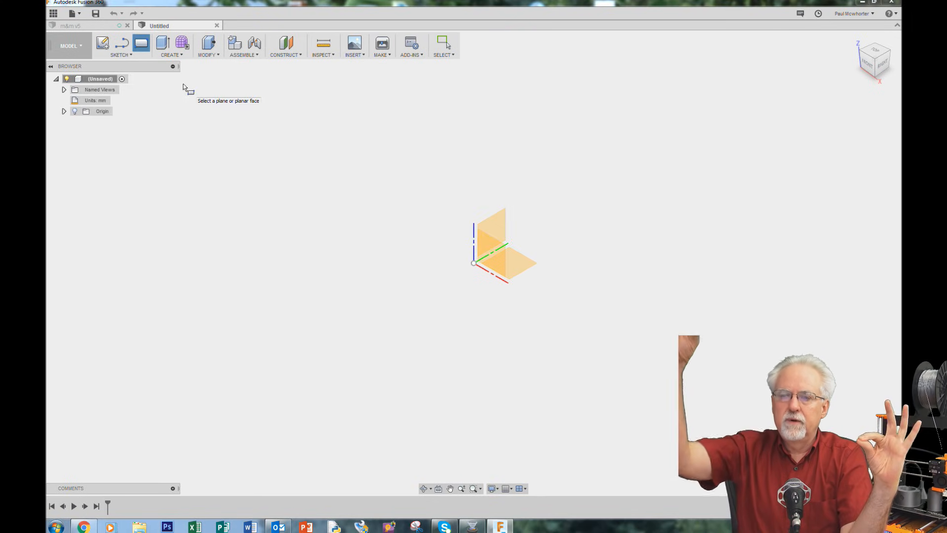
left_click(493, 257)
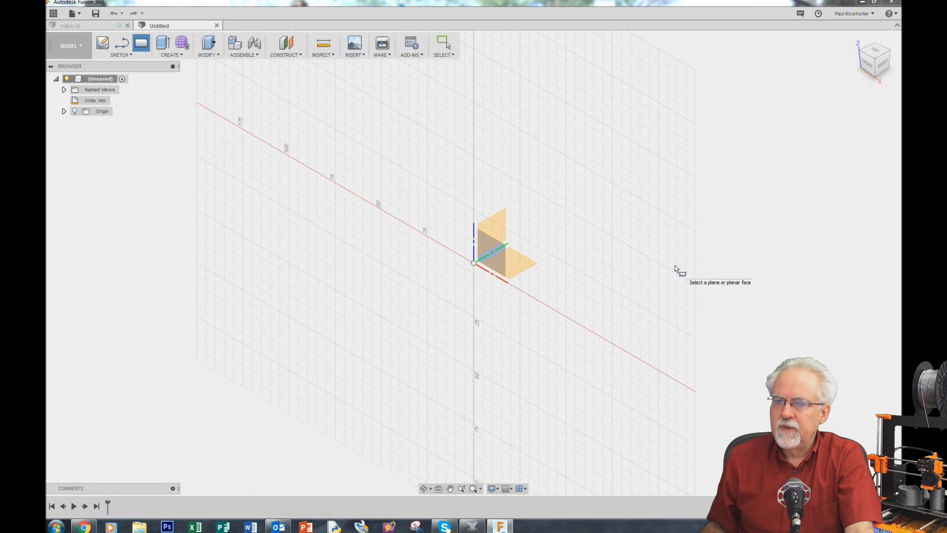
left_click(518, 268)
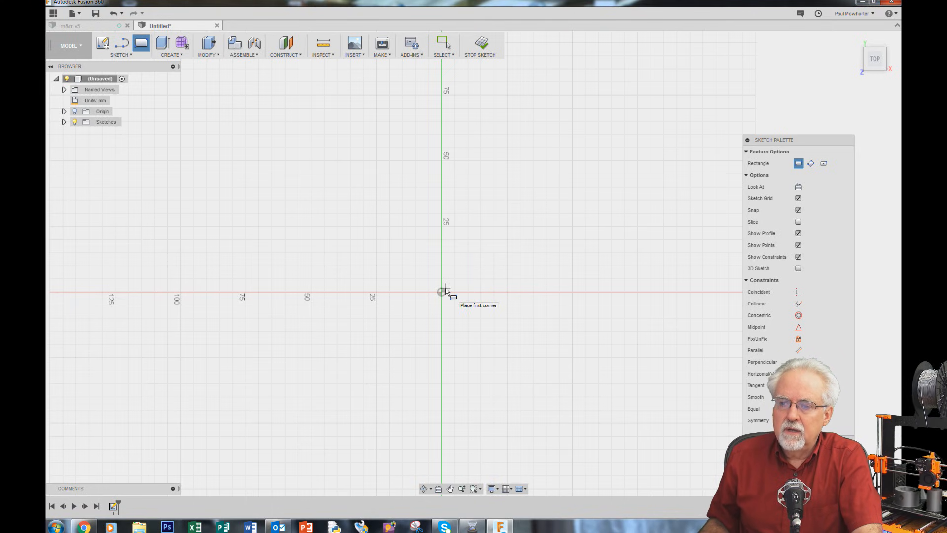
left_click(443, 293)
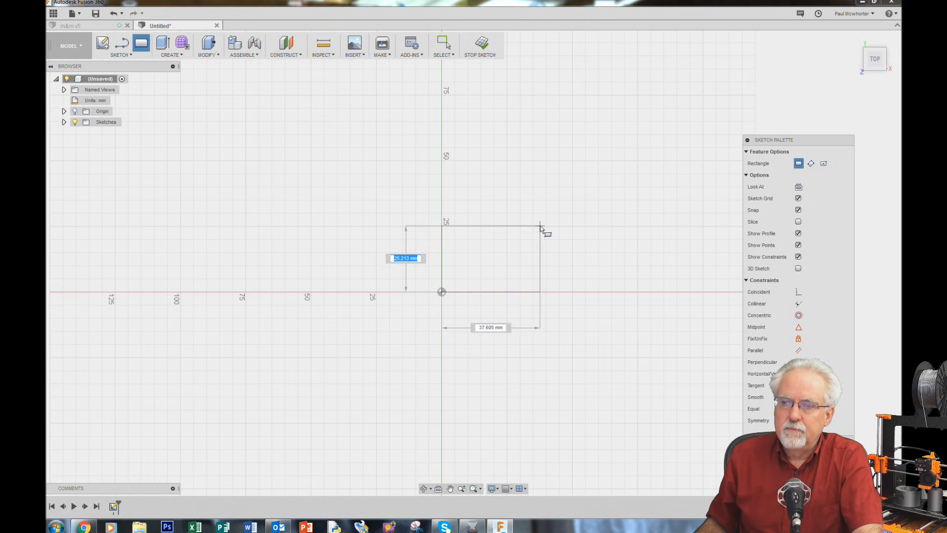
left_click(590, 205)
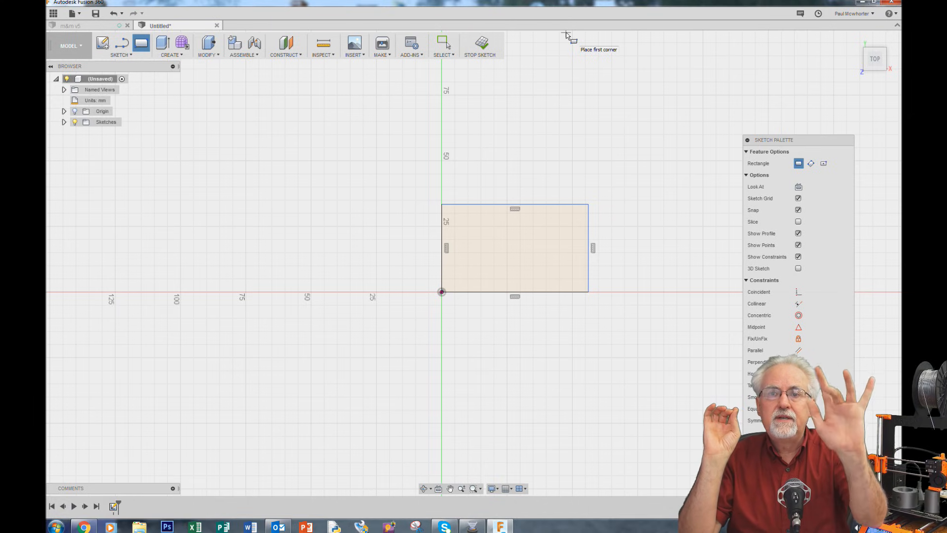
left_click(129, 56)
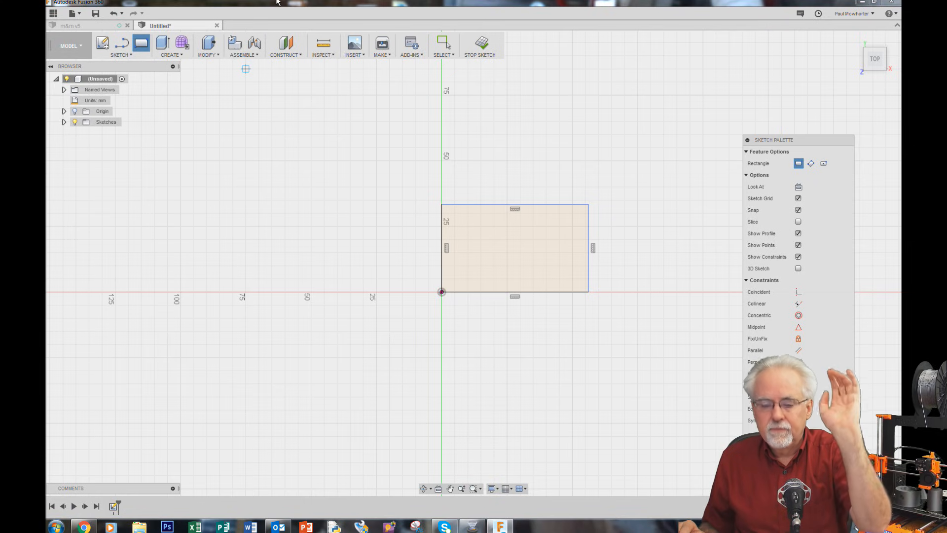
key("Escape")
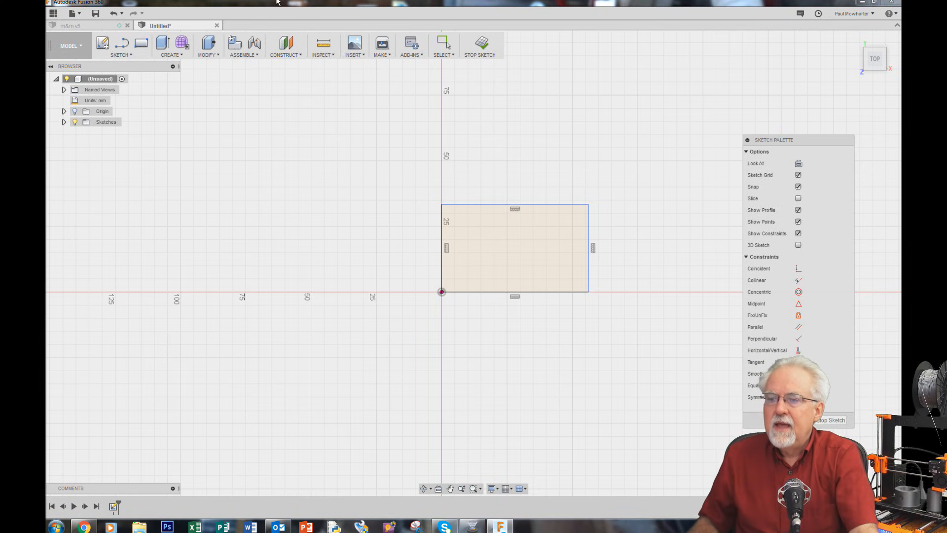
- Dimension the rectangle to 50 mm wide along its upper edge and 25 mm high along its right edge
left_click(493, 208)
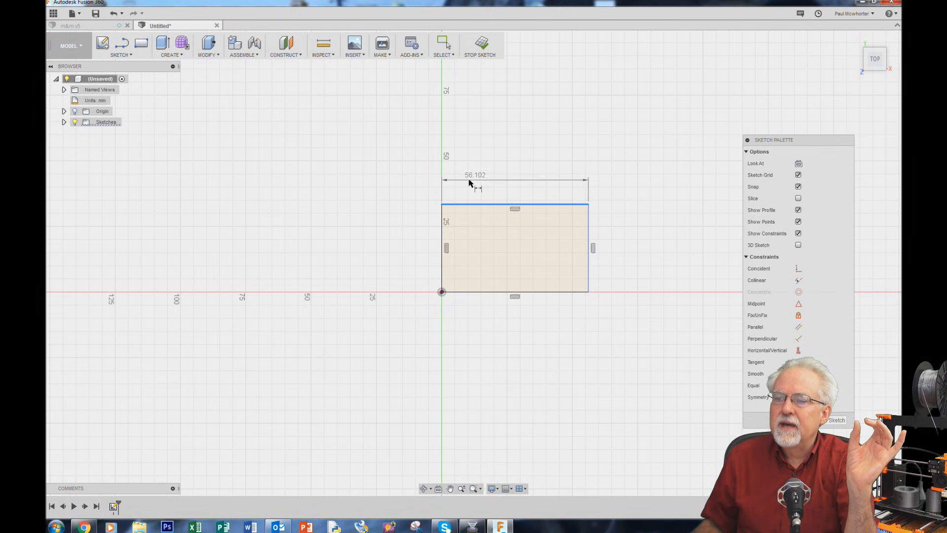
left_click(521, 180)
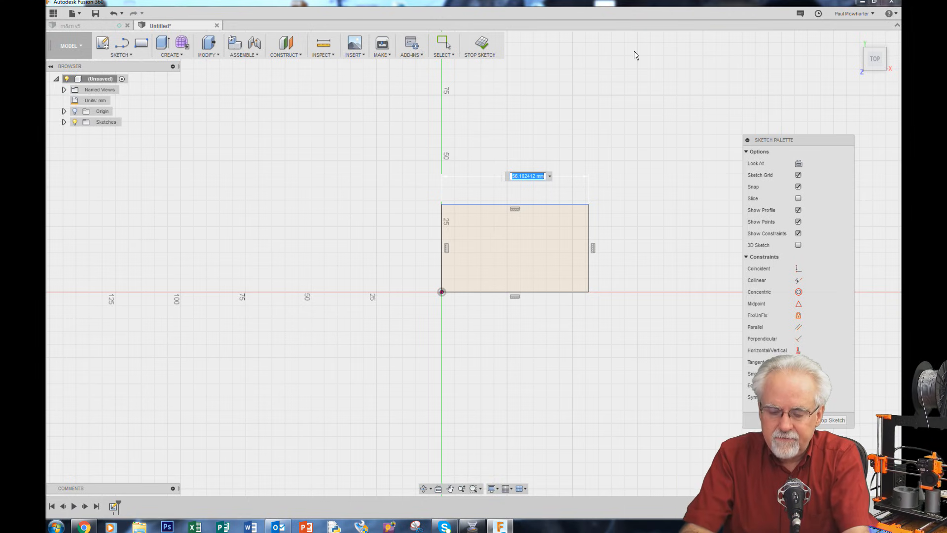
type("50")
key("Return")
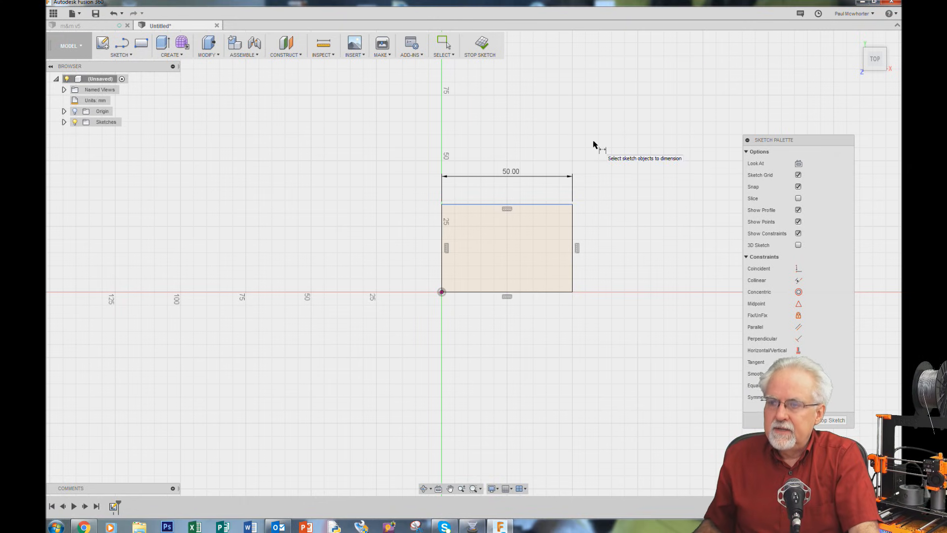
left_click(573, 243)
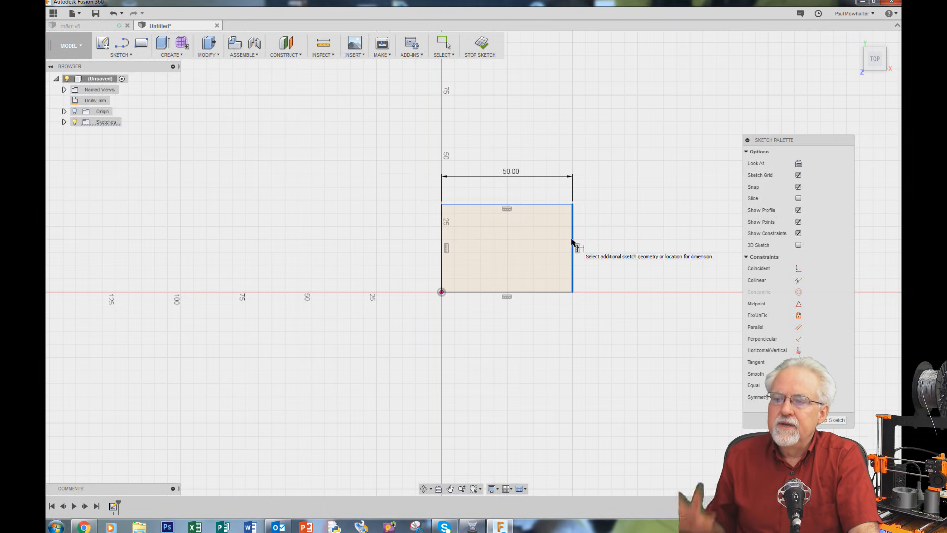
left_click(624, 250)
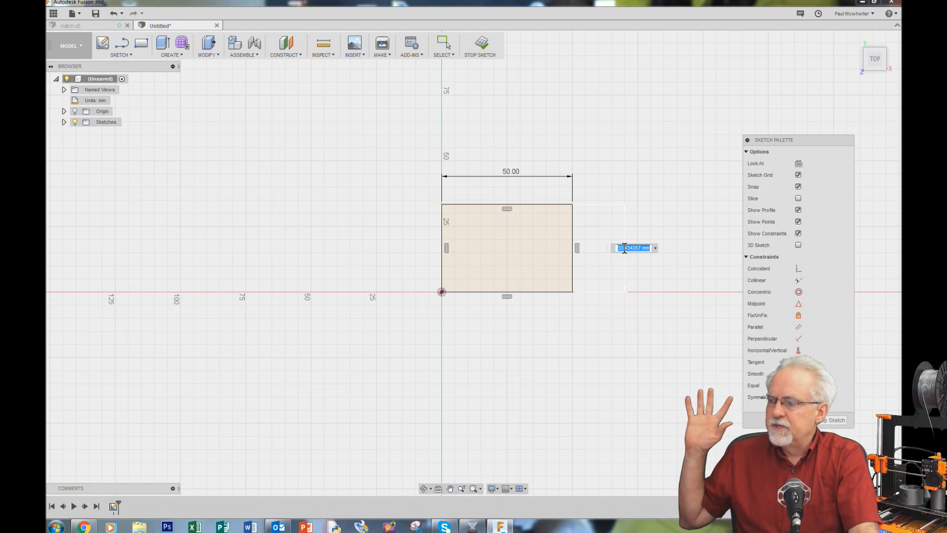
type("25")
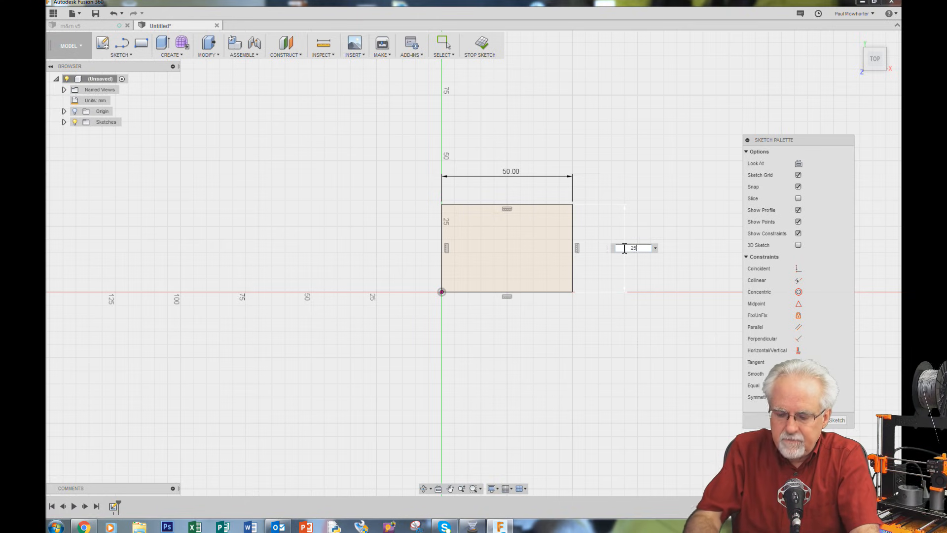
key("Return")
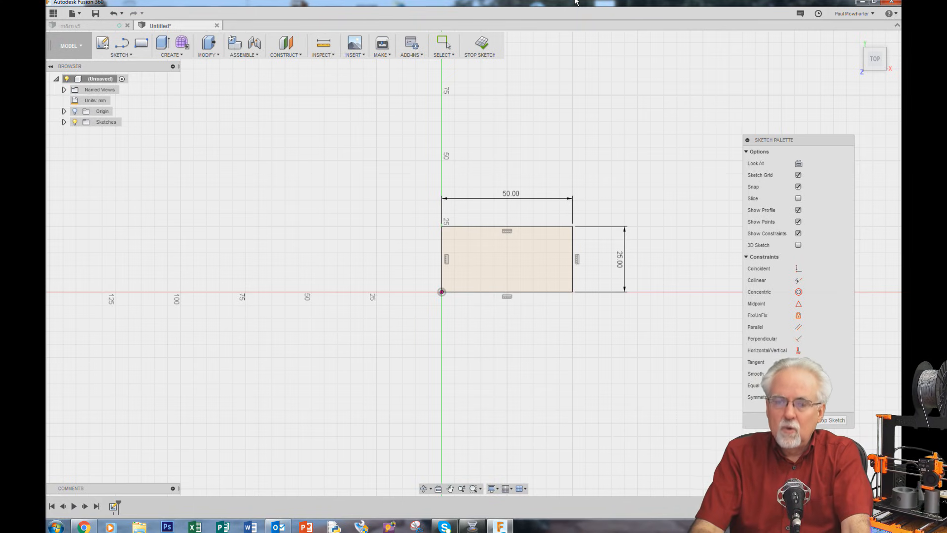
- Sketch a horizontal line about 105 mm long from the origin along the rectangle's lower edge and past its right corner
key("l")
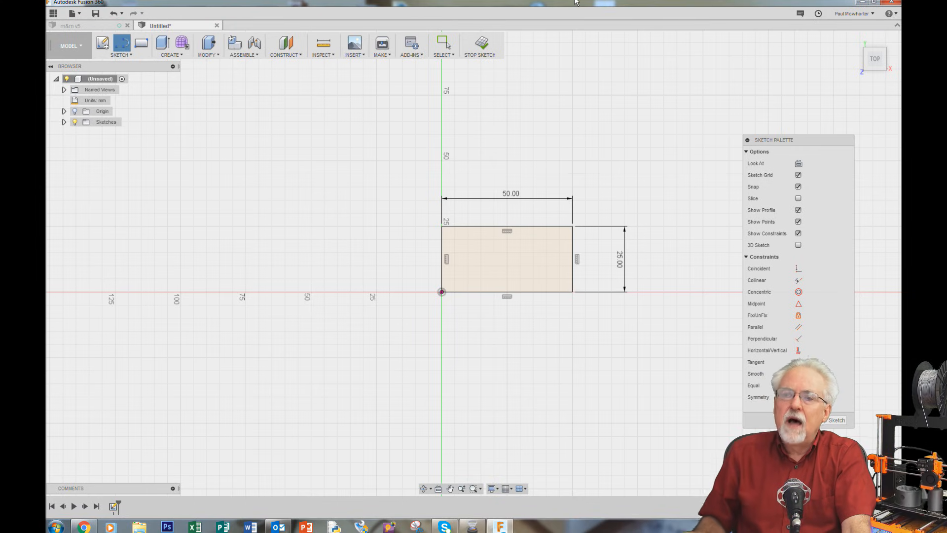
left_click(131, 55)
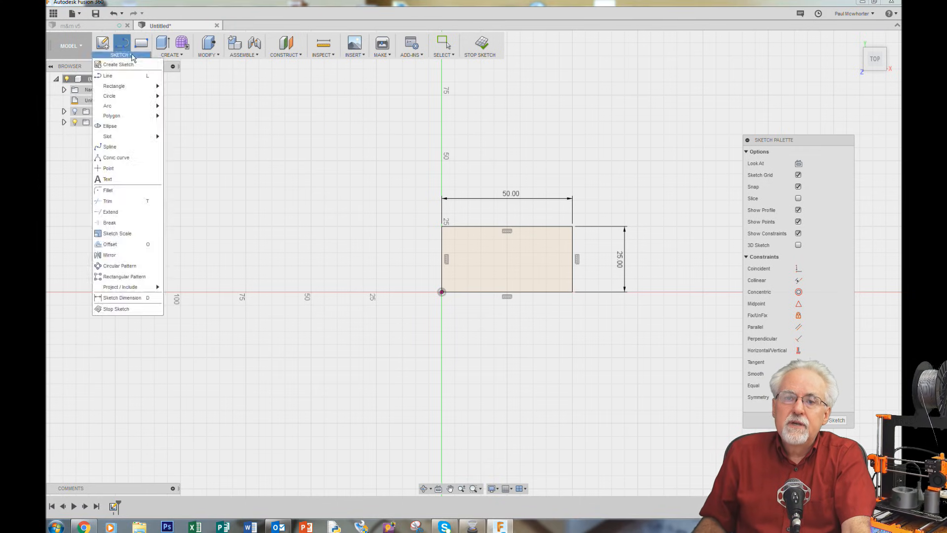
left_click(131, 77)
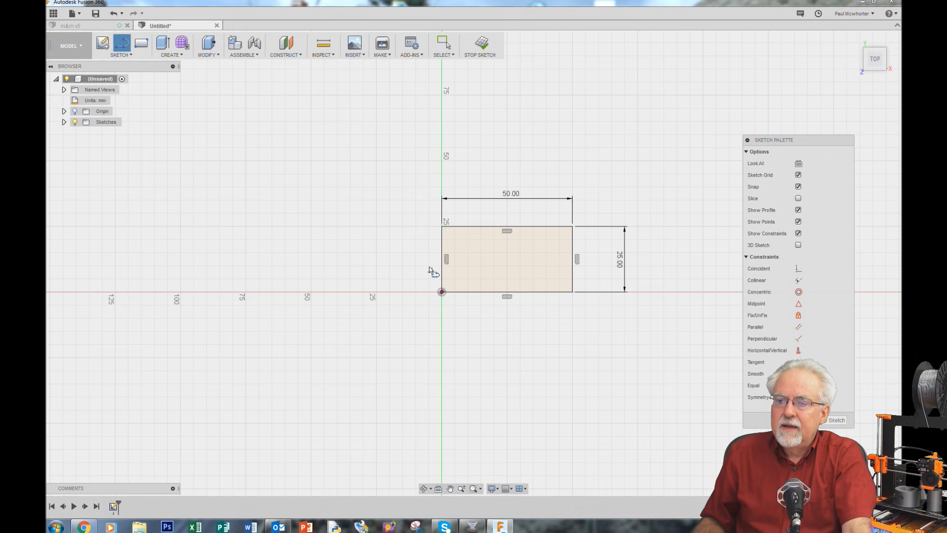
left_click(443, 292)
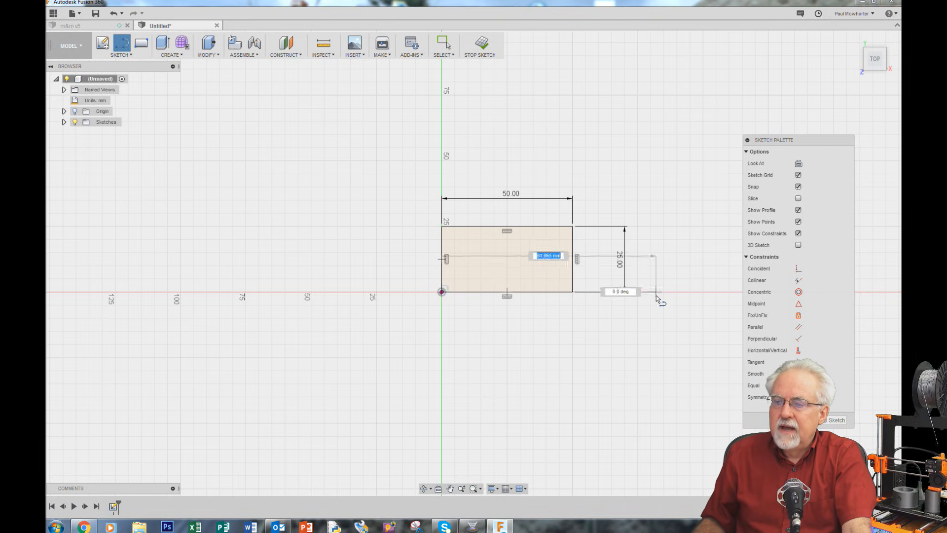
left_click(716, 296)
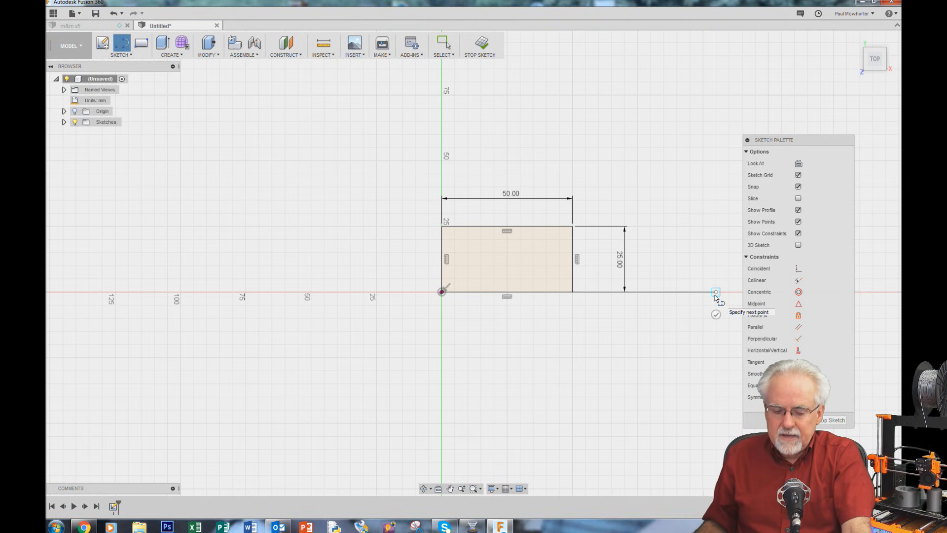
- Dimension the line along the X axis to 75 mm and center the dimension text closer below the line
key("d")
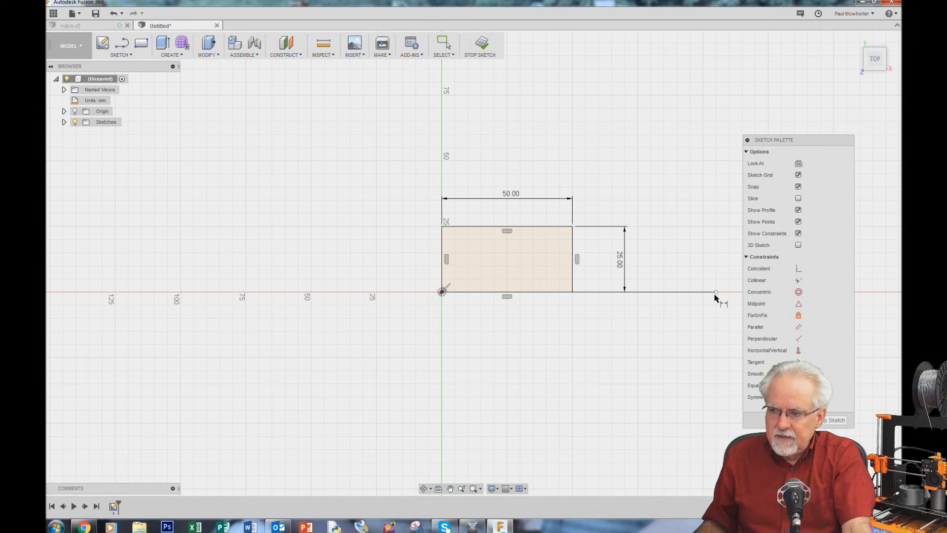
left_click(670, 292)
left_click(658, 346)
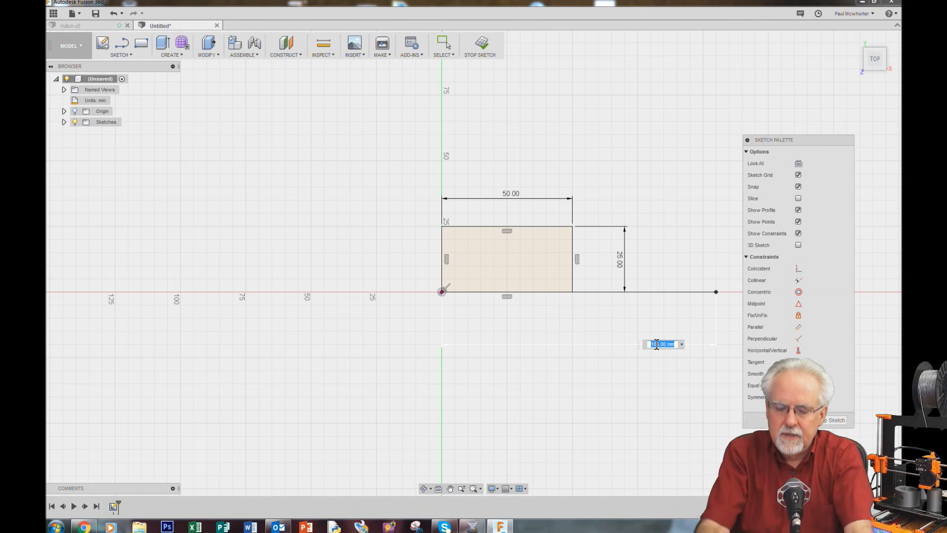
type("7")
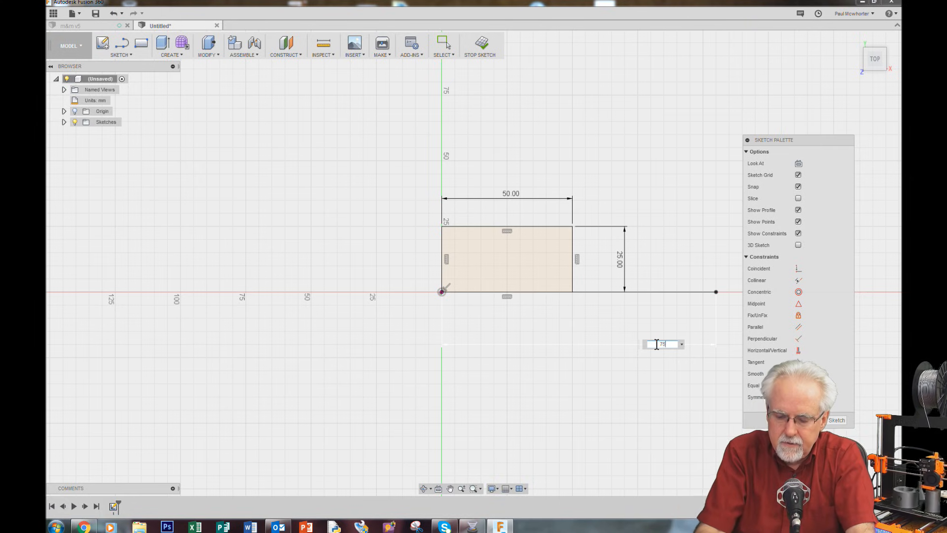
type("5")
key("Return")
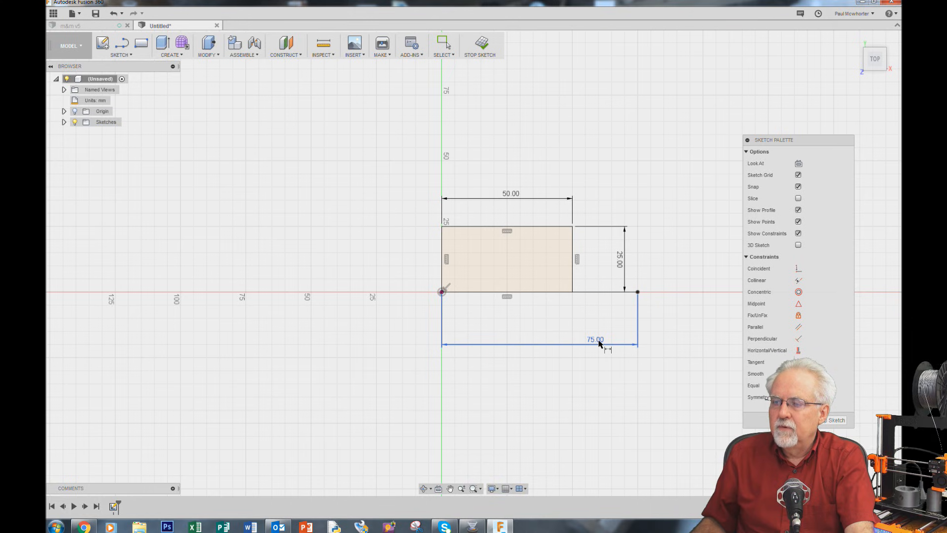
left_click_drag(600, 344, 537, 343)
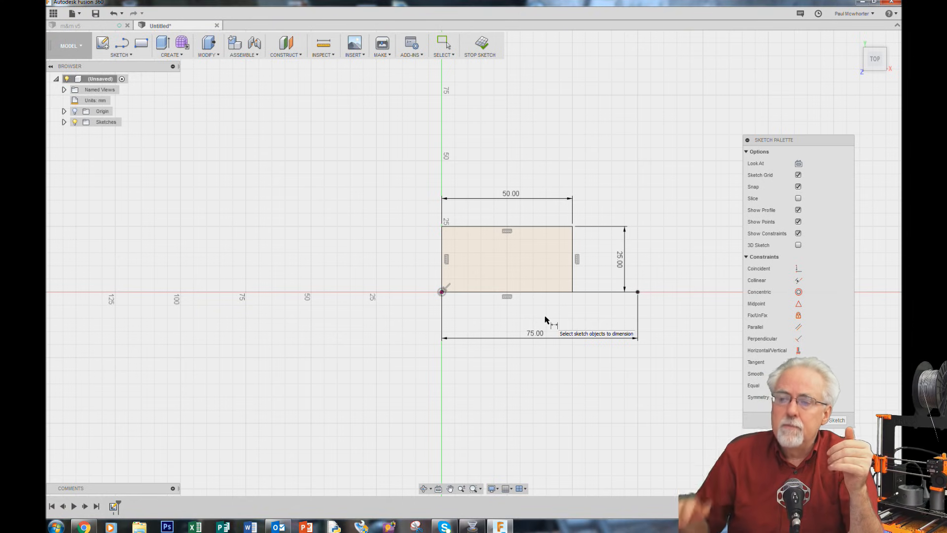
right_click(597, 296)
left_click(583, 350)
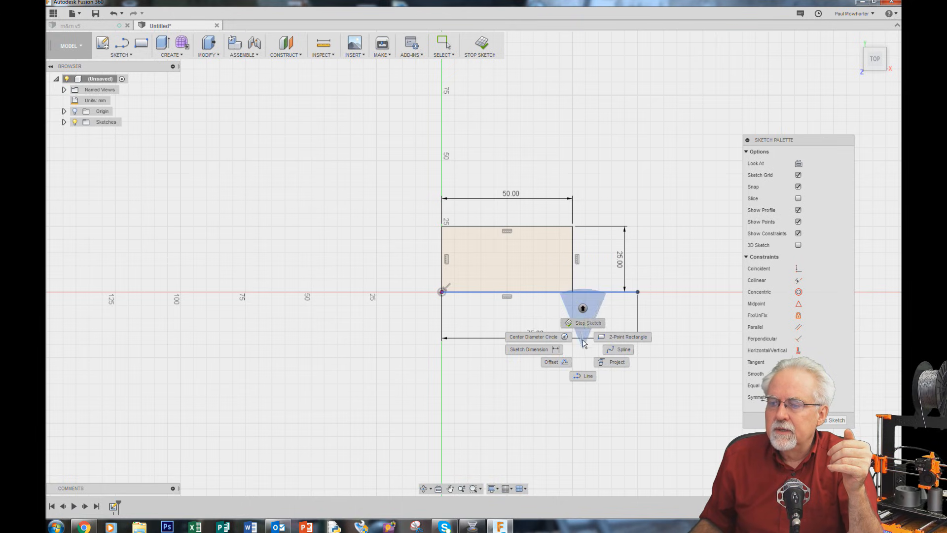
left_click(611, 294)
key("r")
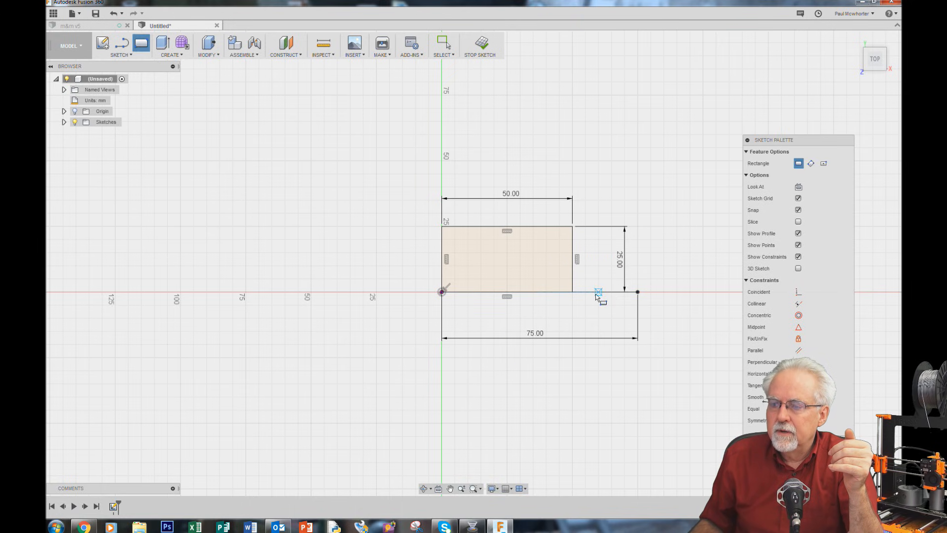
key("Escape")
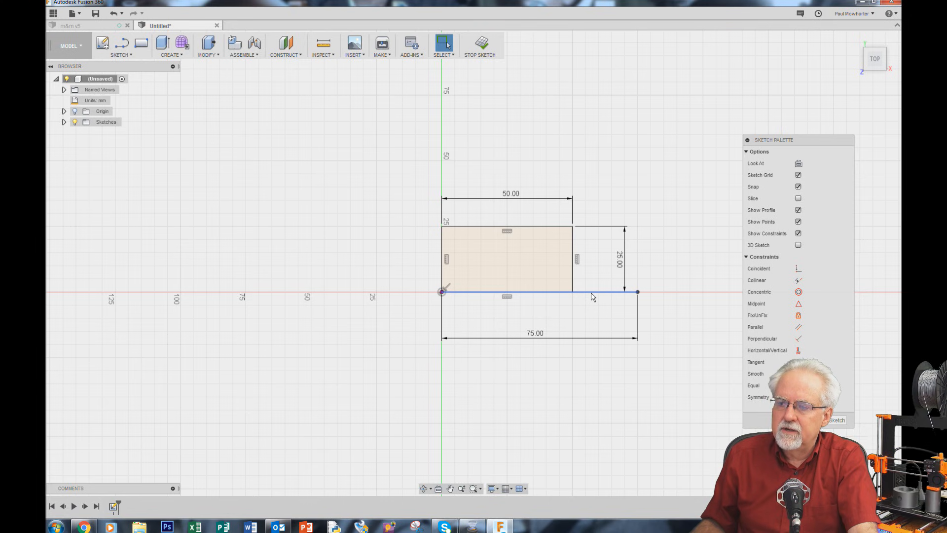
- Convert the 75 mm line along the rectangle's lower edge into a construction line
right_click(592, 297)
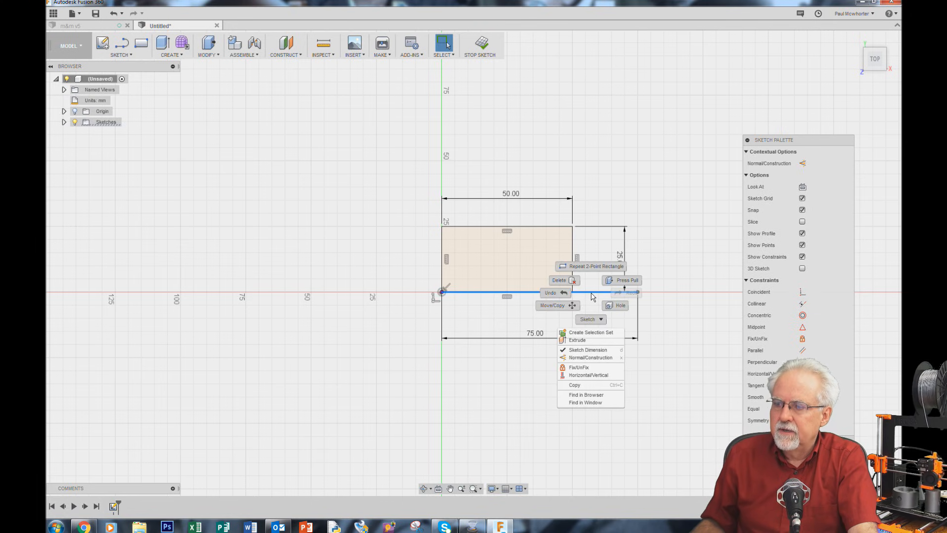
left_click(649, 167)
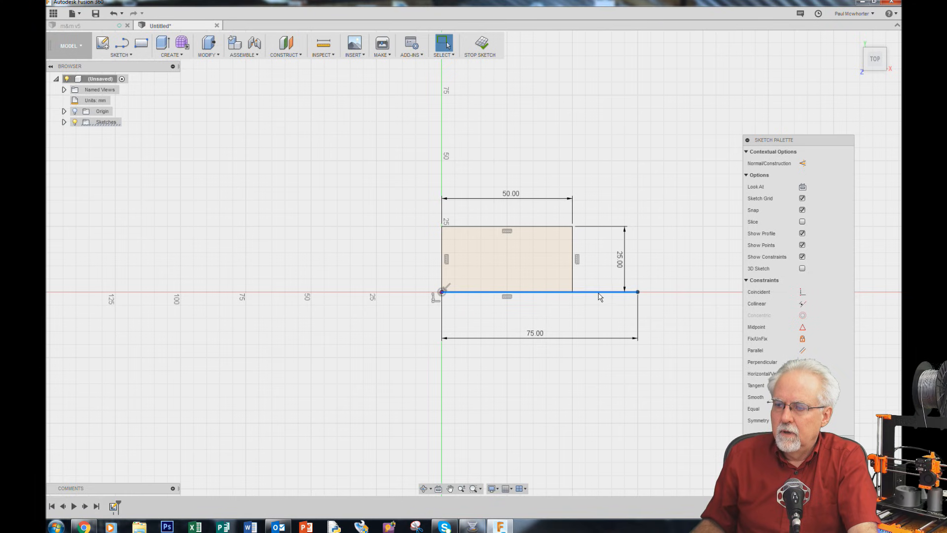
right_click(600, 297)
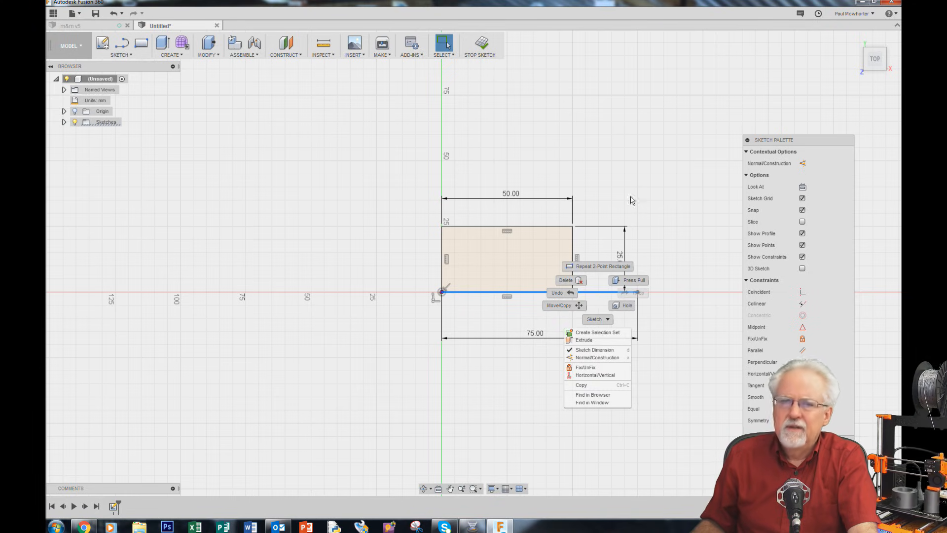
left_click(649, 133)
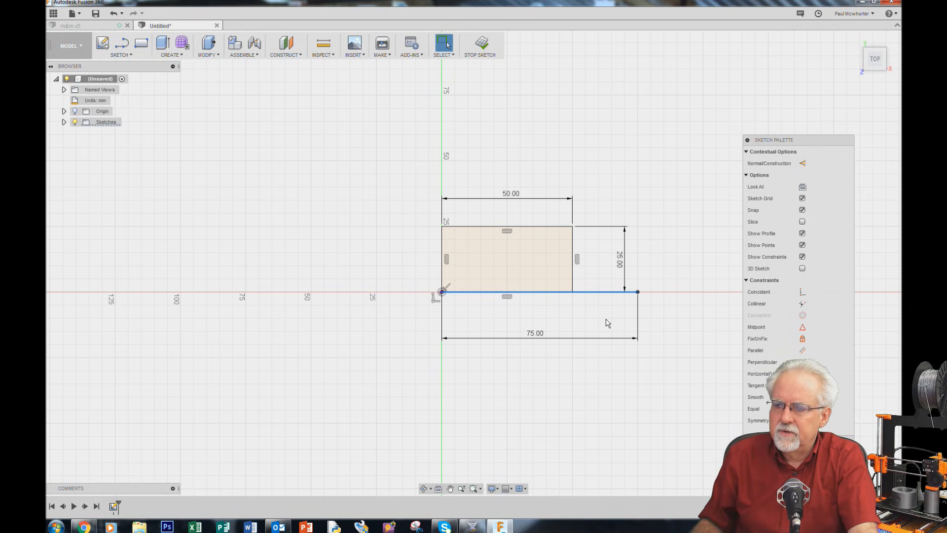
right_click(600, 296)
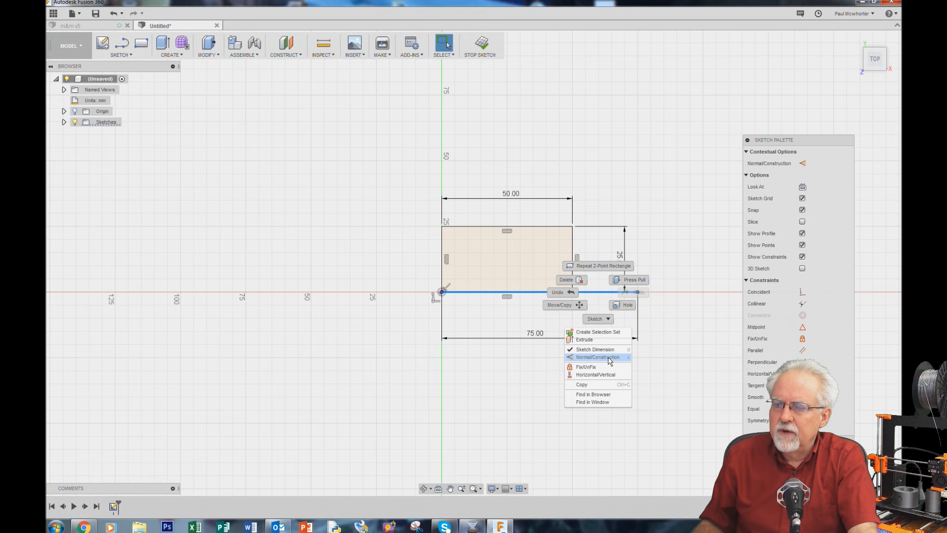
left_click(611, 361)
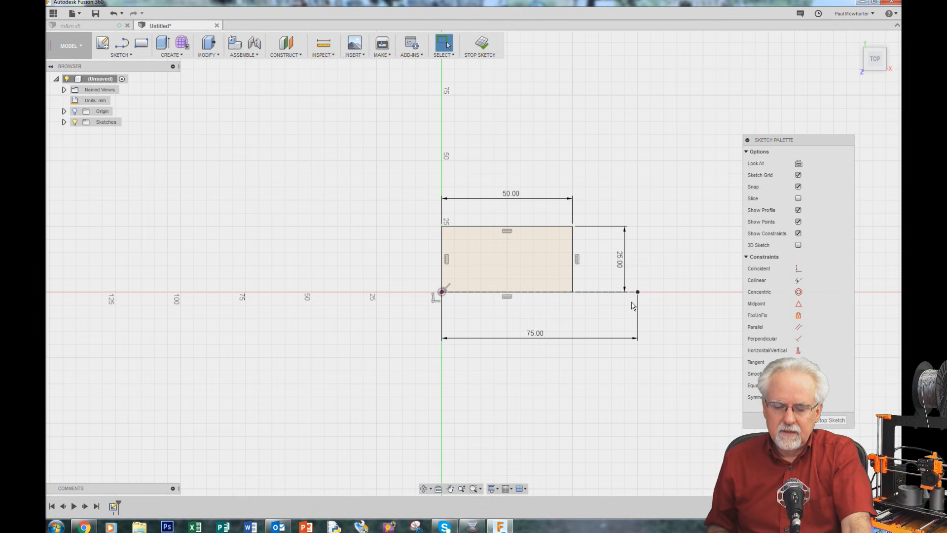
- Sketch a second two-point rectangle about 32 mm wide, starting at the right end of the construction line
key("r")
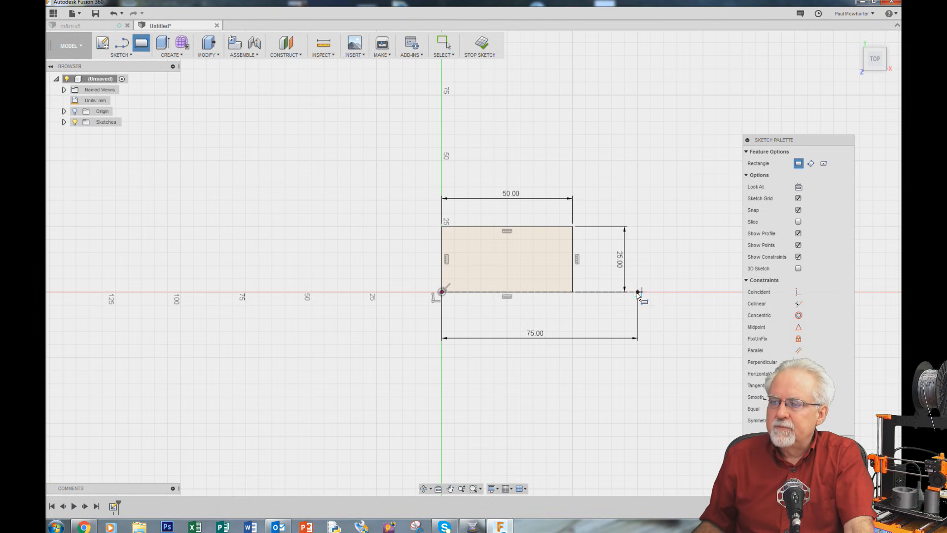
left_click(638, 292)
left_click(721, 229)
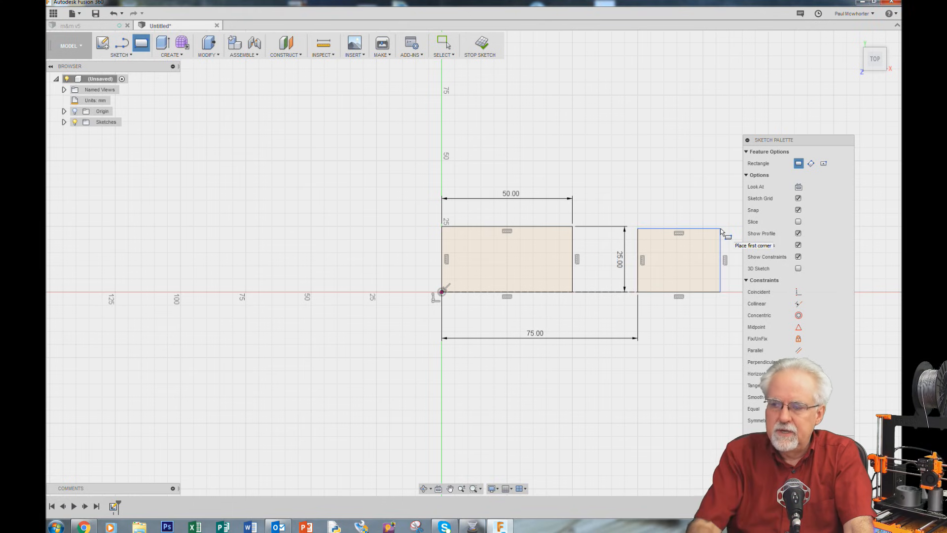
- Dimension the second rectangle's upper edge to 50 mm, with the dimension placed above it
key("d")
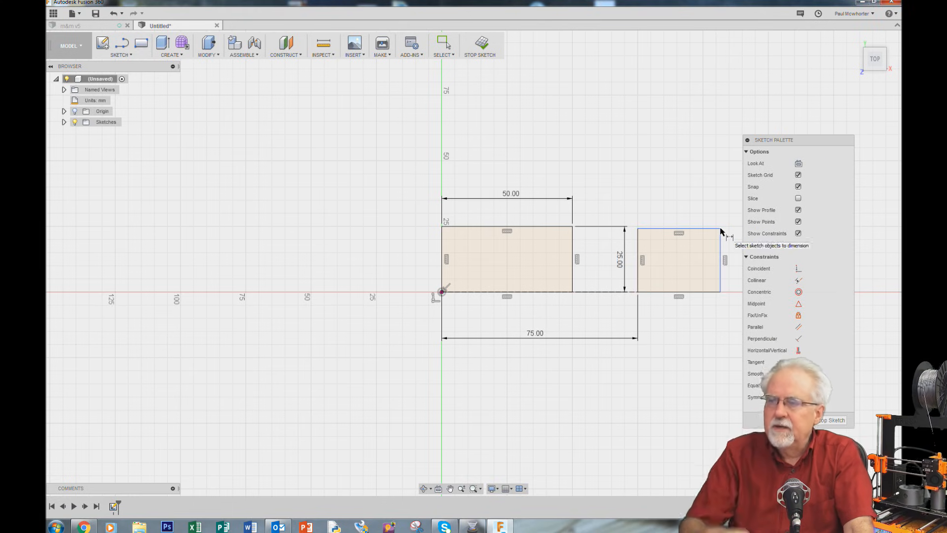
left_click(709, 228)
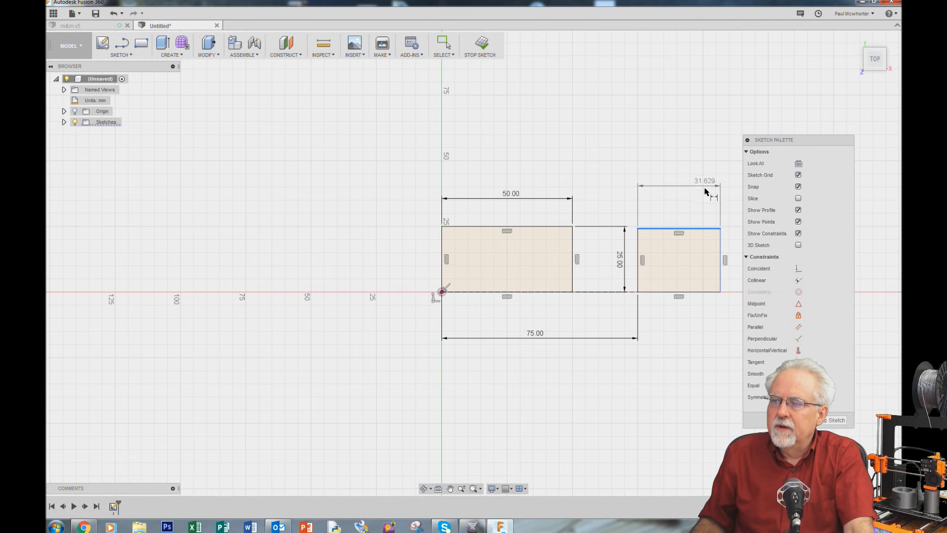
left_click(681, 190)
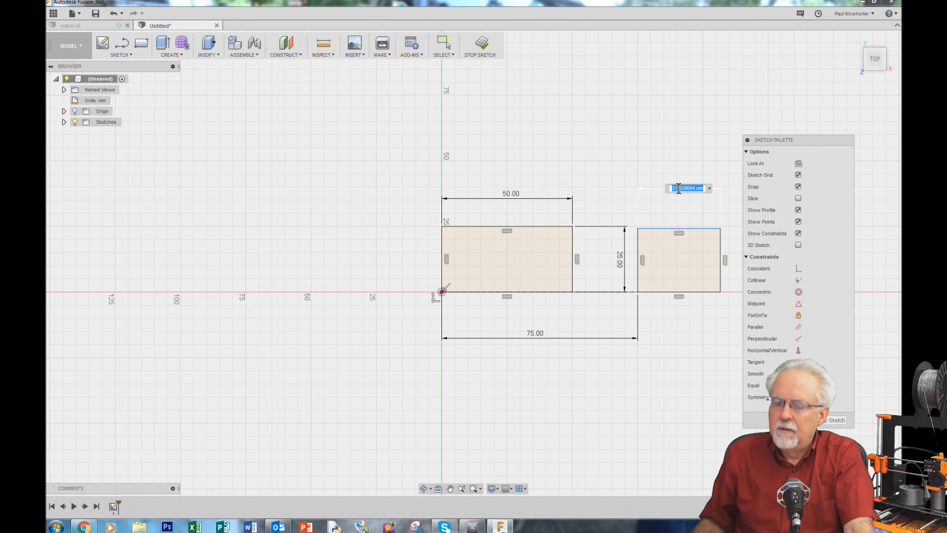
type("50")
key("Return")
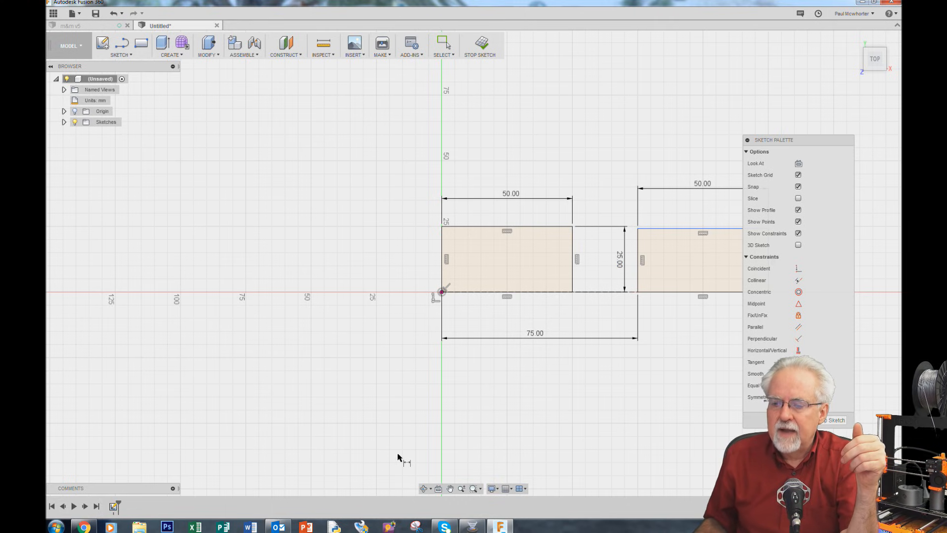
- Examine the layout of both rectangles and their dimensions from above, near and far
left_click(450, 489)
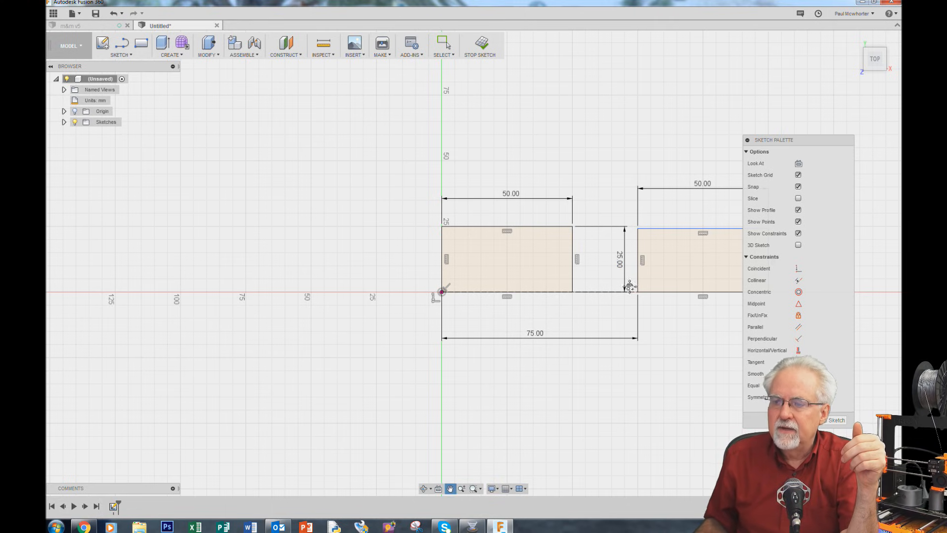
mouse_move(647, 289)
left_mouse_down()
mouse_move(468, 284)
mouse_move(481, 307)
left_mouse_up()
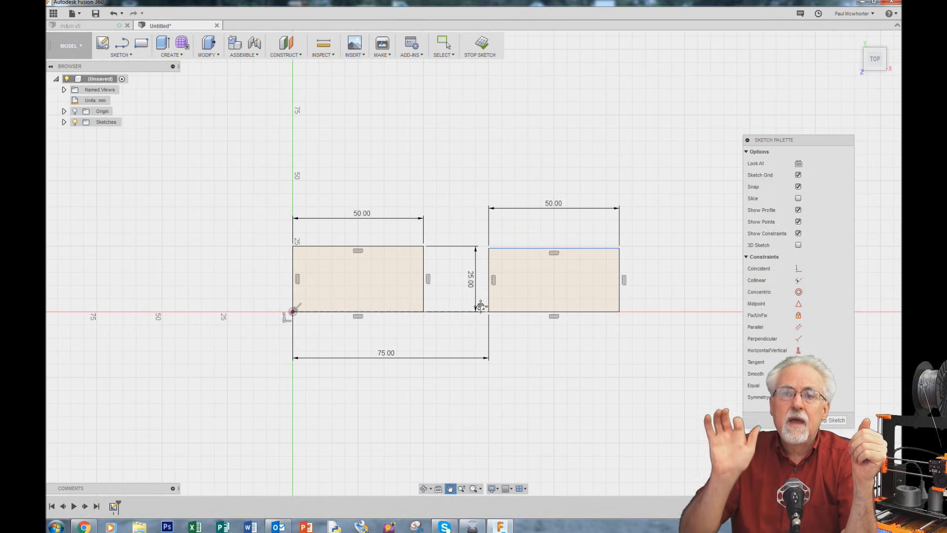
scroll(443, 255, "up", 1)
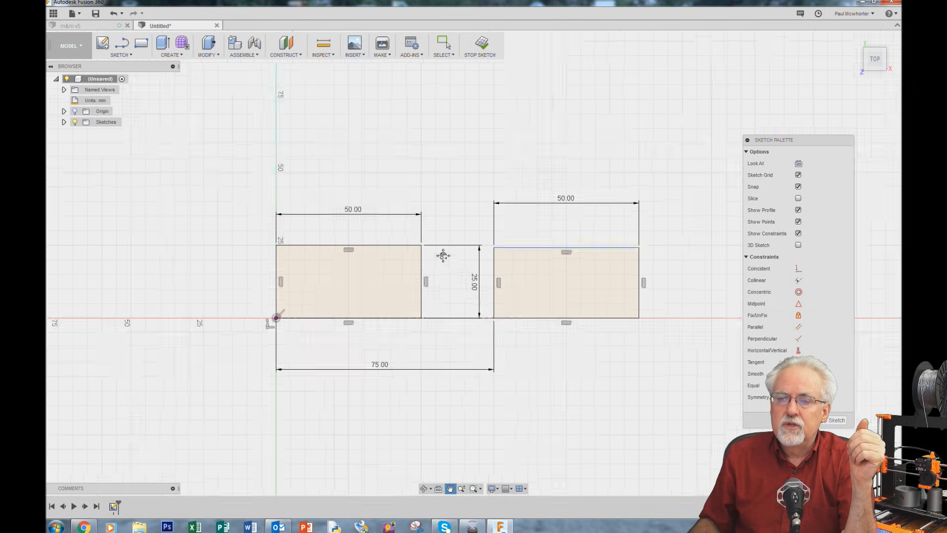
scroll(442, 254, "up", 12)
scroll(449, 257, "down", 8)
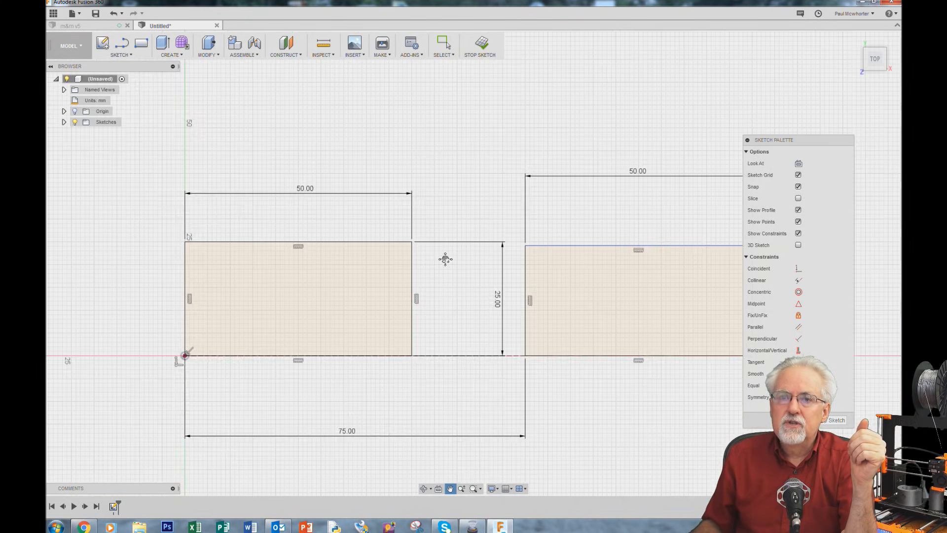
scroll(445, 259, "down", 6)
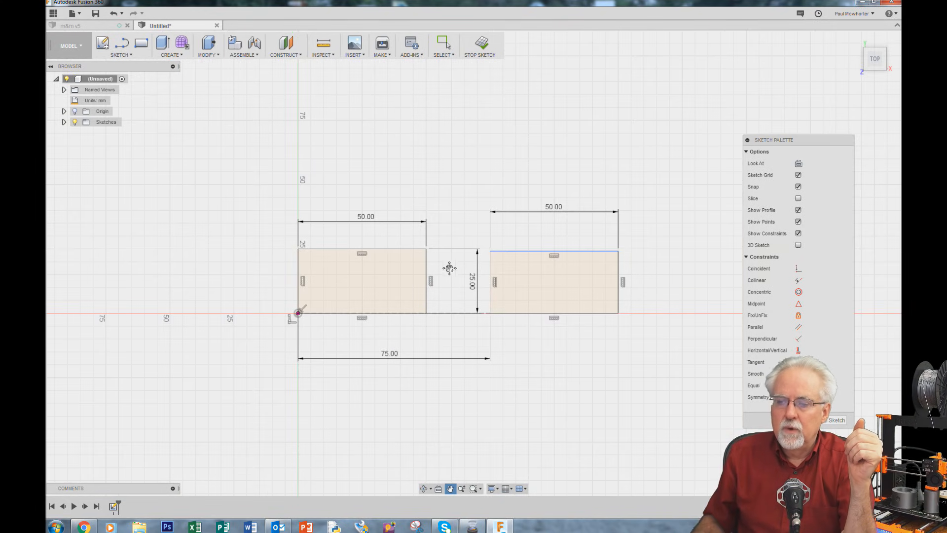
left_click_drag(540, 269, 736, 302)
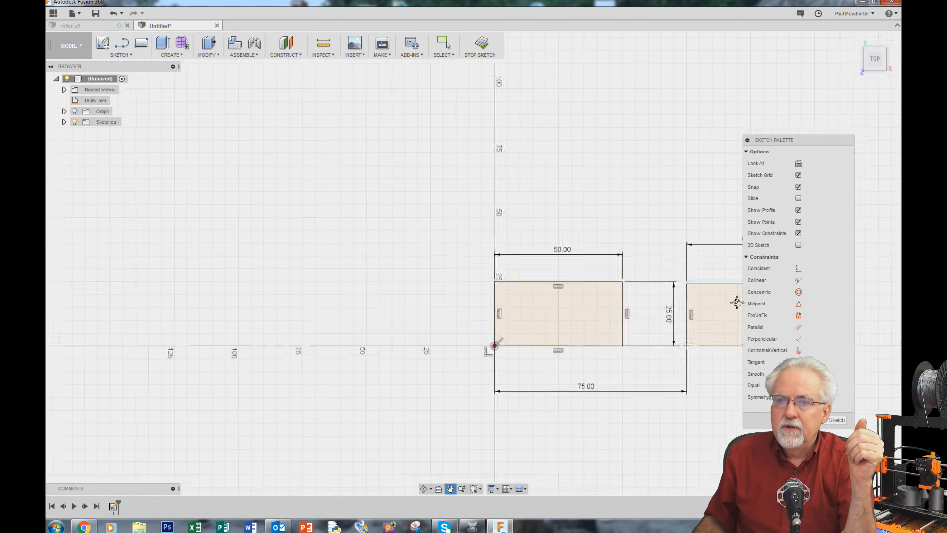
mouse_move(606, 316)
left_mouse_down()
mouse_move(529, 267)
mouse_move(430, 284)
left_mouse_up()
scroll(428, 235, "up", 8)
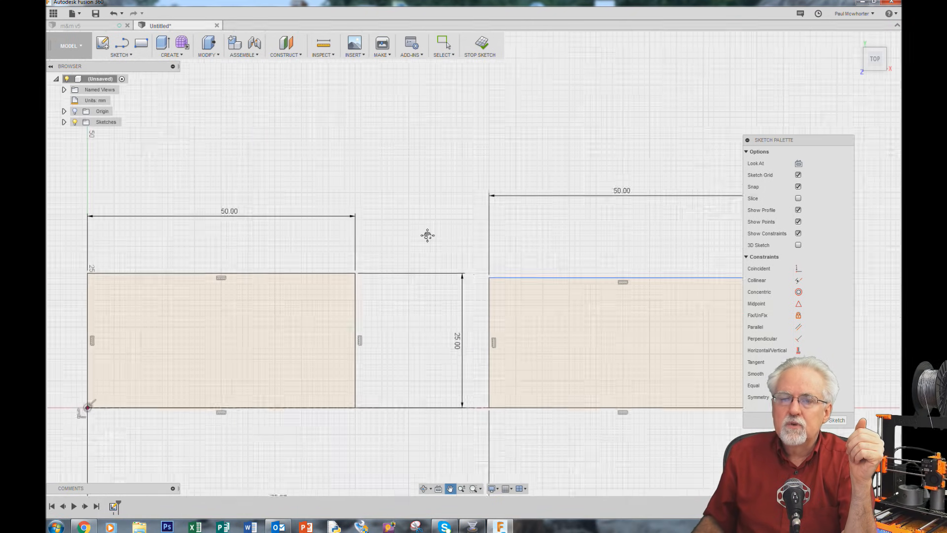
scroll(427, 235, "down", 15)
scroll(427, 235, "up", 14)
scroll(428, 235, "down", 6)
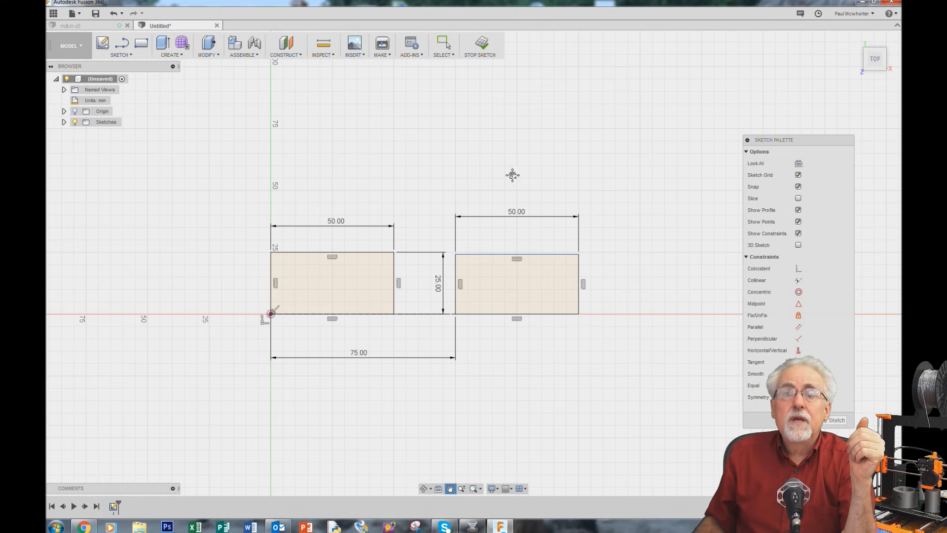
- Inspect the sketch plane from oblique angles and from the front and bottom, finishing in the upright top view
left_click(423, 489)
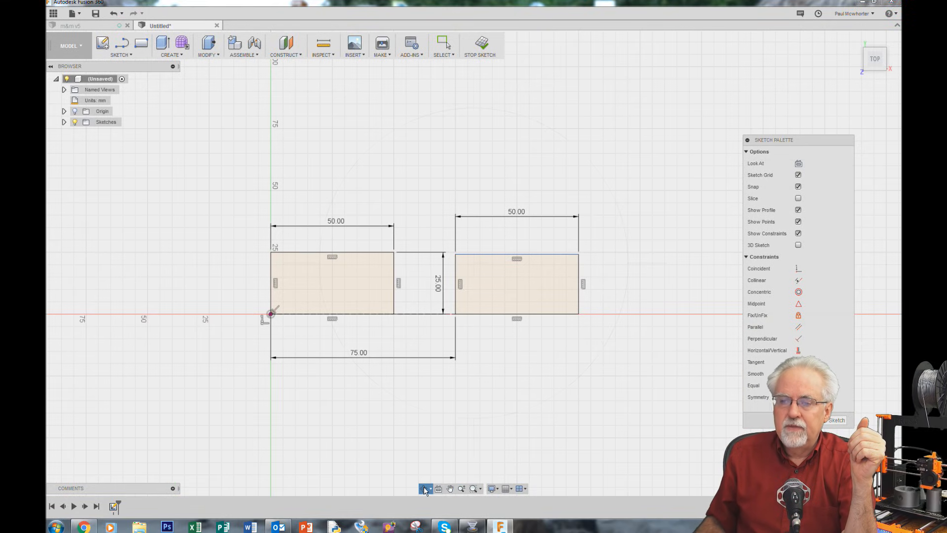
mouse_move(484, 385)
left_mouse_down()
mouse_move(505, 332)
mouse_move(446, 317)
mouse_move(446, 362)
mouse_move(508, 353)
left_mouse_up()
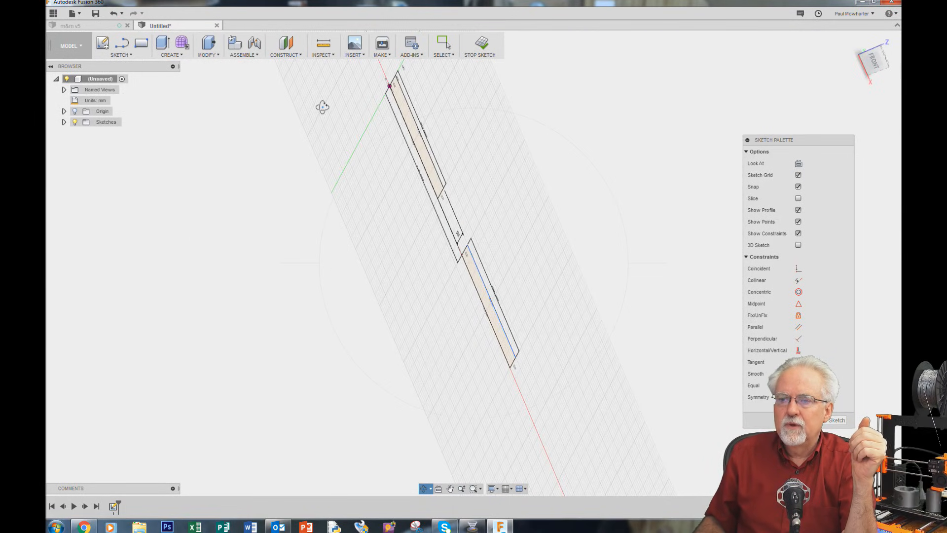
mouse_move(322, 107)
left_mouse_down()
mouse_move(317, 217)
mouse_move(271, 220)
mouse_move(309, 275)
mouse_move(334, 203)
mouse_move(326, 227)
mouse_move(330, 215)
left_mouse_up()
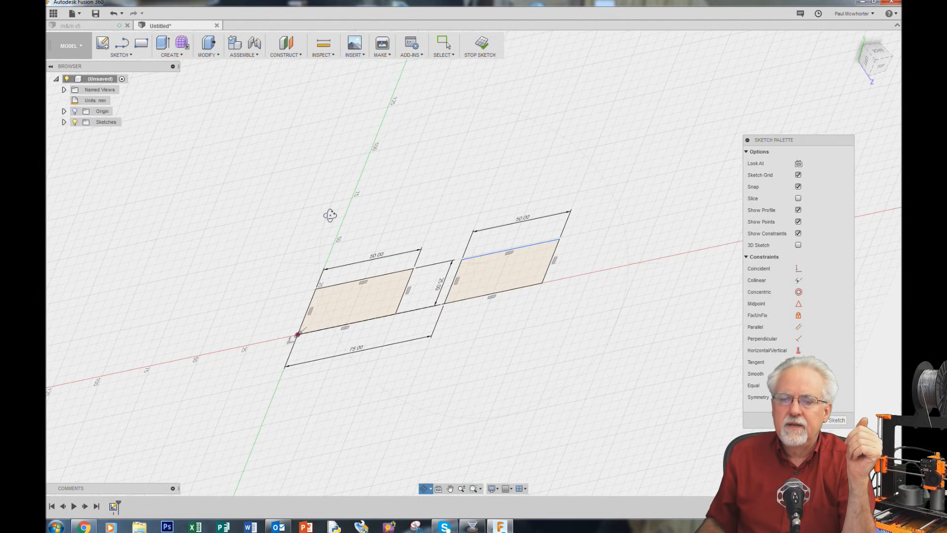
mouse_move(272, 207)
left_mouse_down()
mouse_move(271, 227)
mouse_move(272, 186)
mouse_move(286, 171)
mouse_move(275, 194)
mouse_move(261, 186)
left_mouse_up()
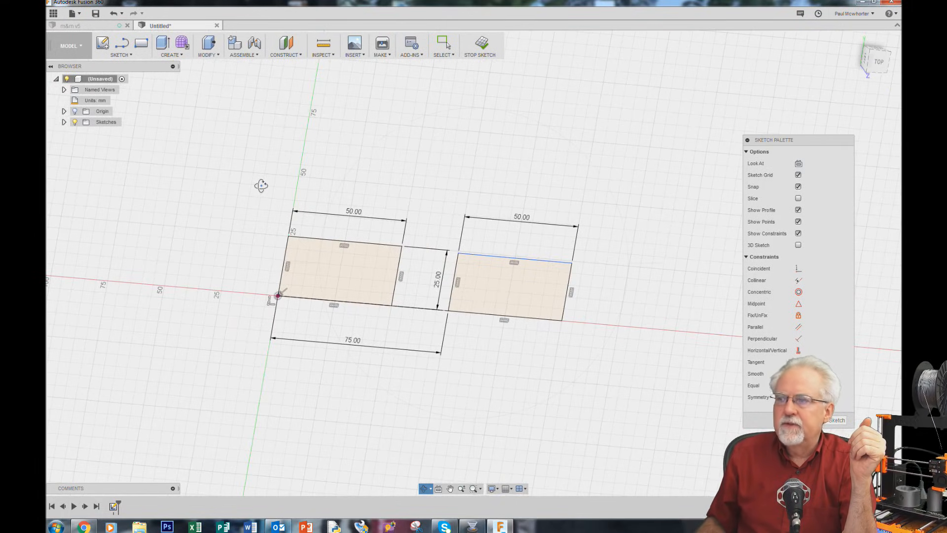
left_click(885, 64)
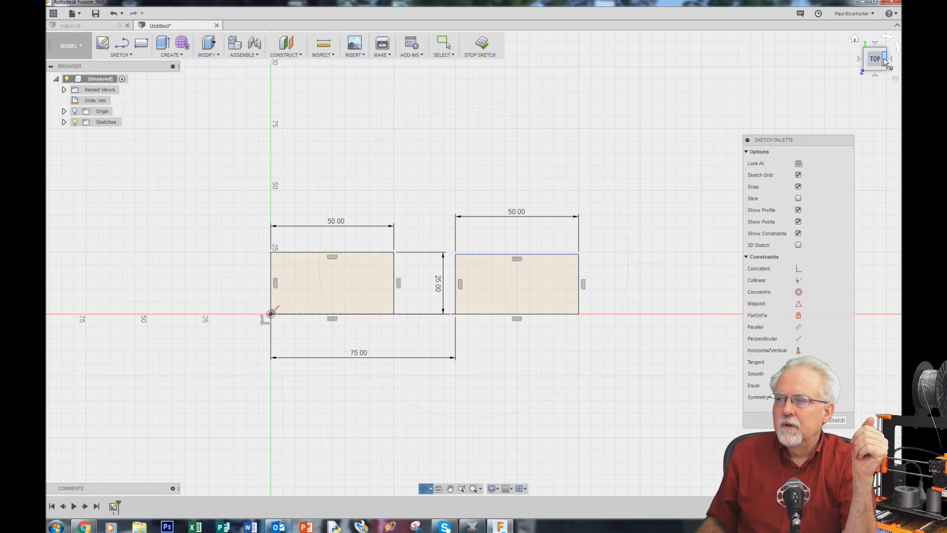
left_click(877, 78)
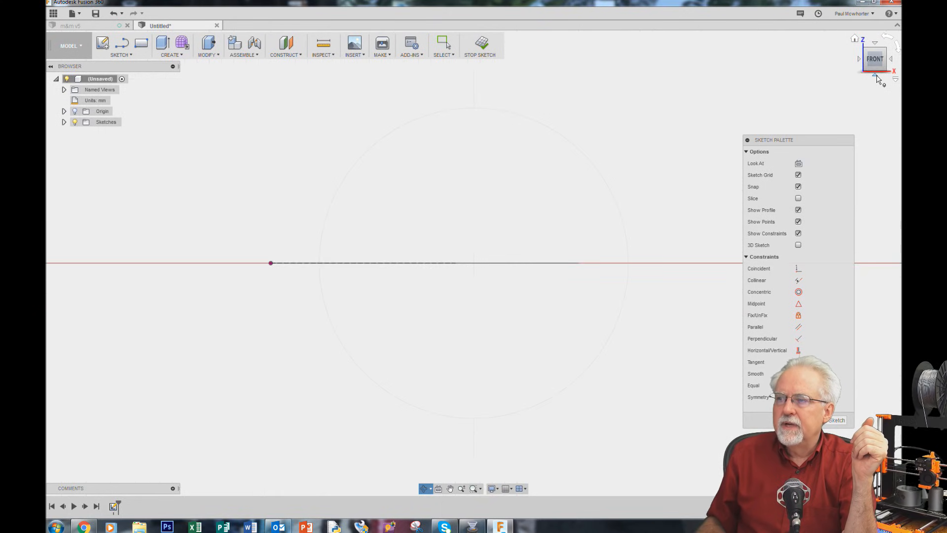
left_click(878, 78)
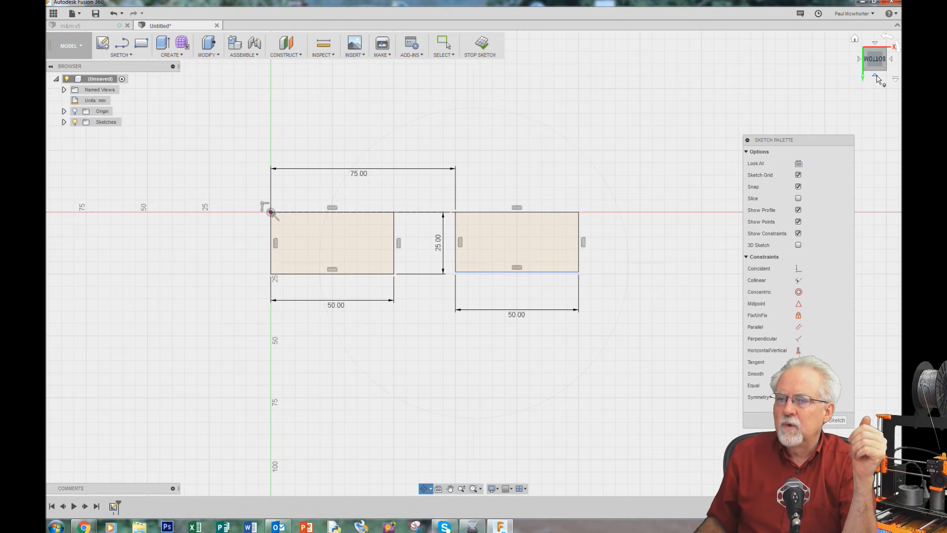
left_click(878, 77)
left_click(878, 78)
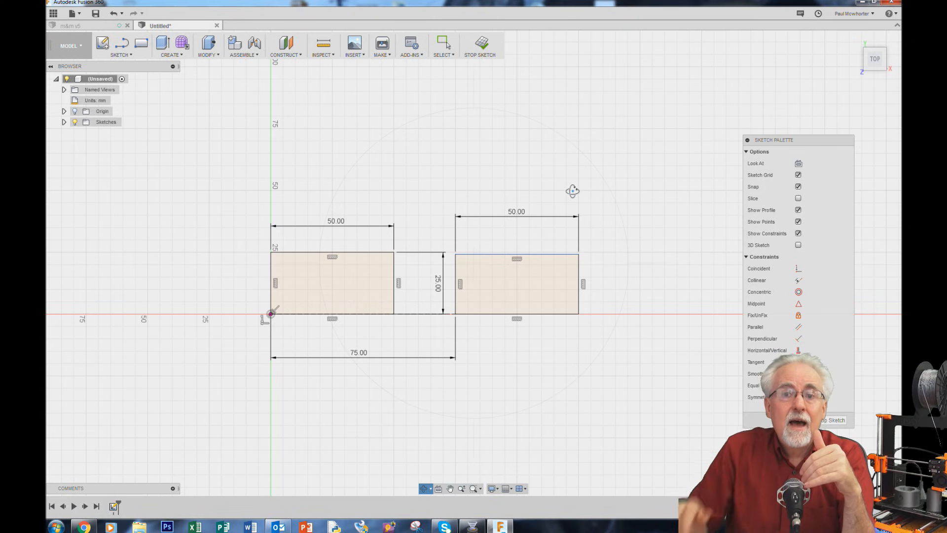
- Examine the two rectangles up close from above, with the whole sketch centered in view
scroll(486, 197, "up", 2)
scroll(487, 199, "down", 3)
scroll(487, 201, "up", 6)
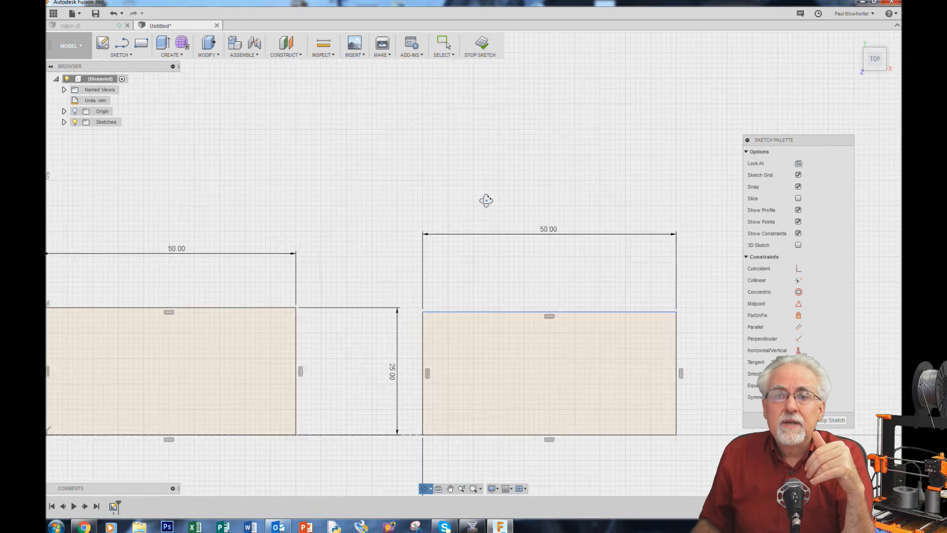
scroll(486, 206, "down", 2)
scroll(486, 206, "down", 1)
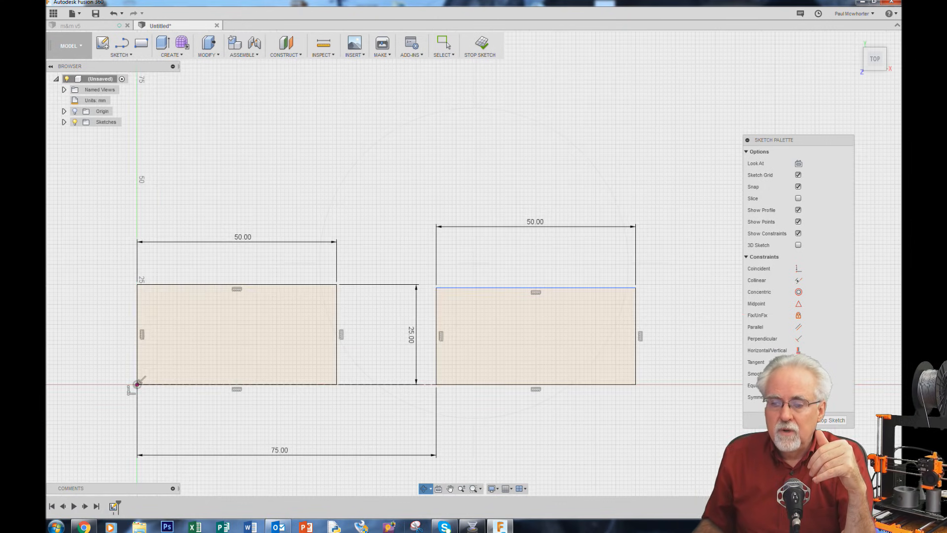
left_click(450, 488)
mouse_move(349, 427)
left_mouse_down()
mouse_move(402, 339)
mouse_move(376, 370)
mouse_move(507, 282)
mouse_move(468, 402)
left_mouse_up()
left_click_drag(444, 321, 445, 299)
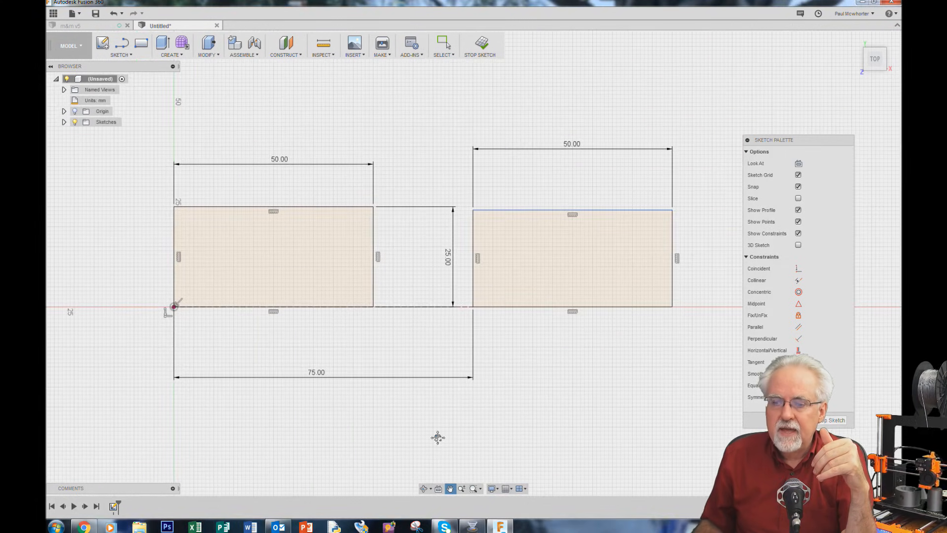
- Inspect the sketch at a tilted perspective and return to looking straight down at it
left_click(424, 489)
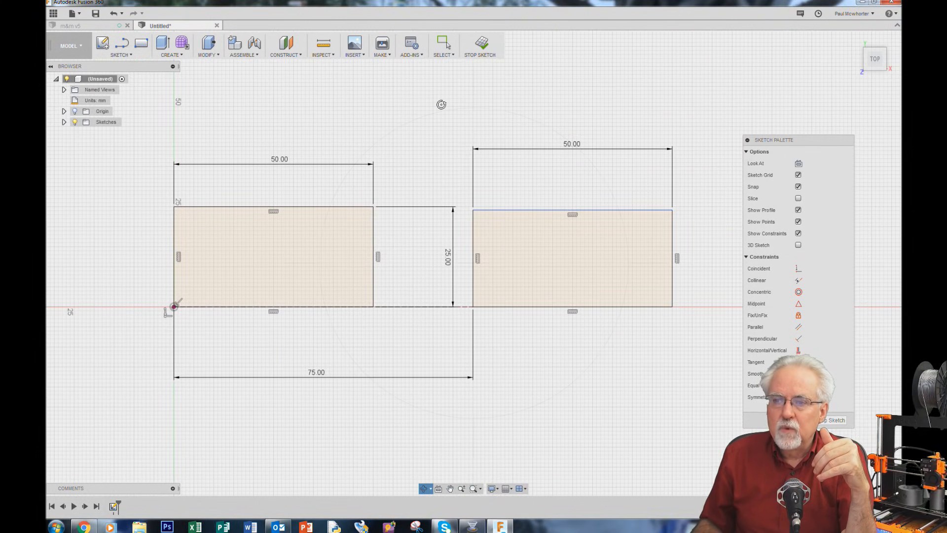
left_click_drag(441, 104, 453, 149)
key("Escape")
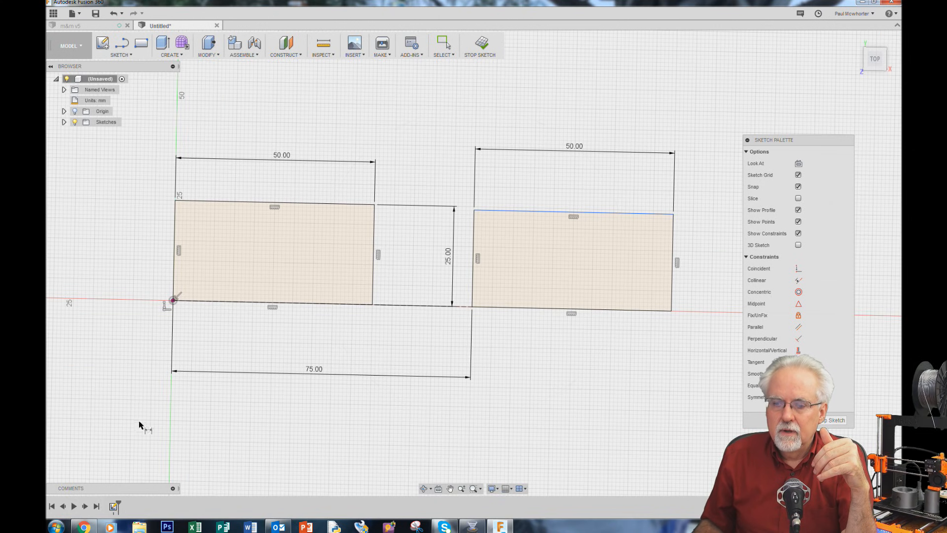
left_click(424, 489)
mouse_move(249, 413)
left_mouse_down()
mouse_move(262, 468)
mouse_move(234, 382)
mouse_move(222, 375)
left_mouse_up()
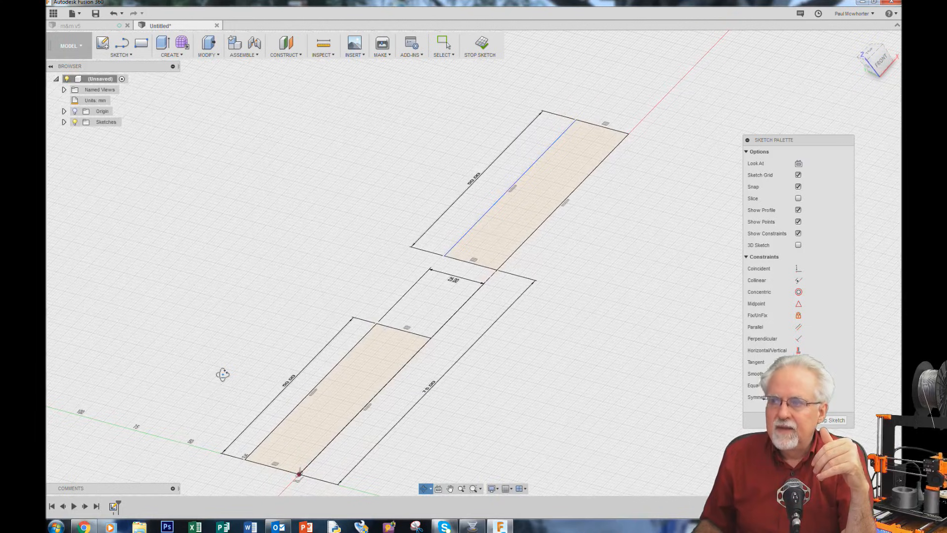
left_click(872, 51)
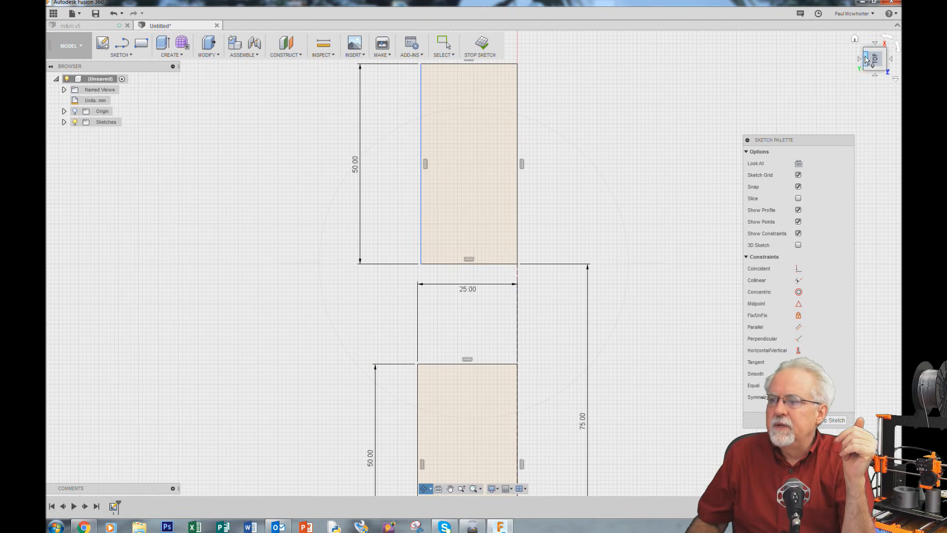
- Bring the top view upright and examine both rectangles and their dimensions, both up close and from farther away
left_click(896, 46)
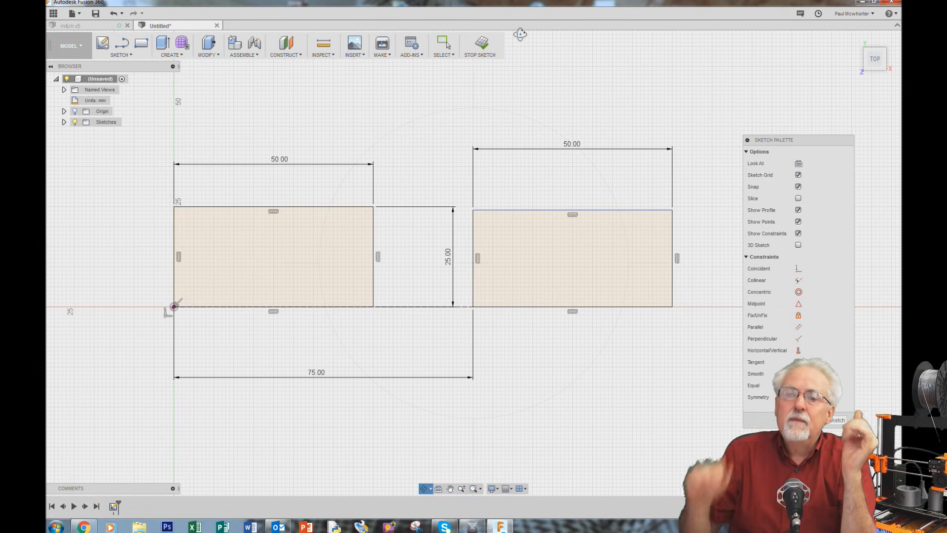
left_click(451, 490)
left_click_drag(345, 260, 596, 265)
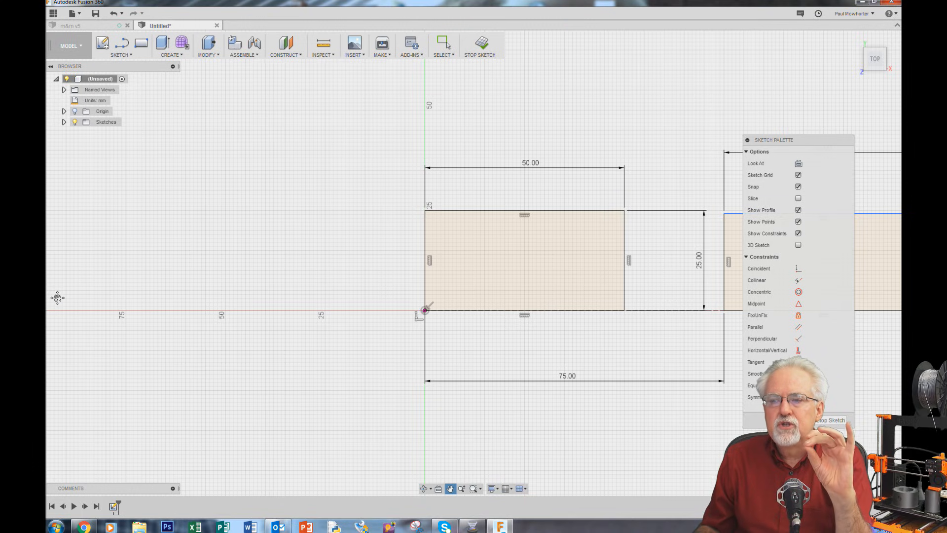
scroll(57, 297, "down", 2)
scroll(58, 298, "down", 1)
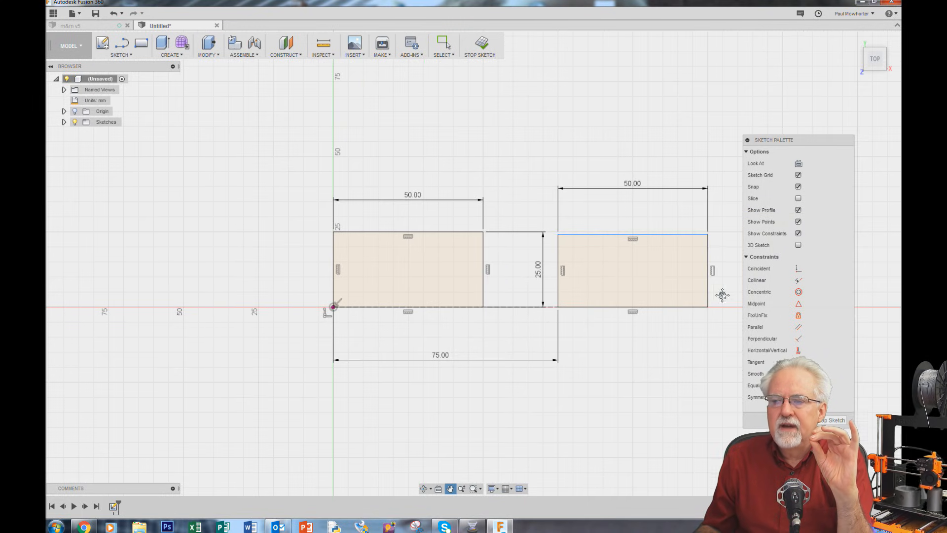
scroll(723, 295, "up", 3)
scroll(722, 295, "down", 2)
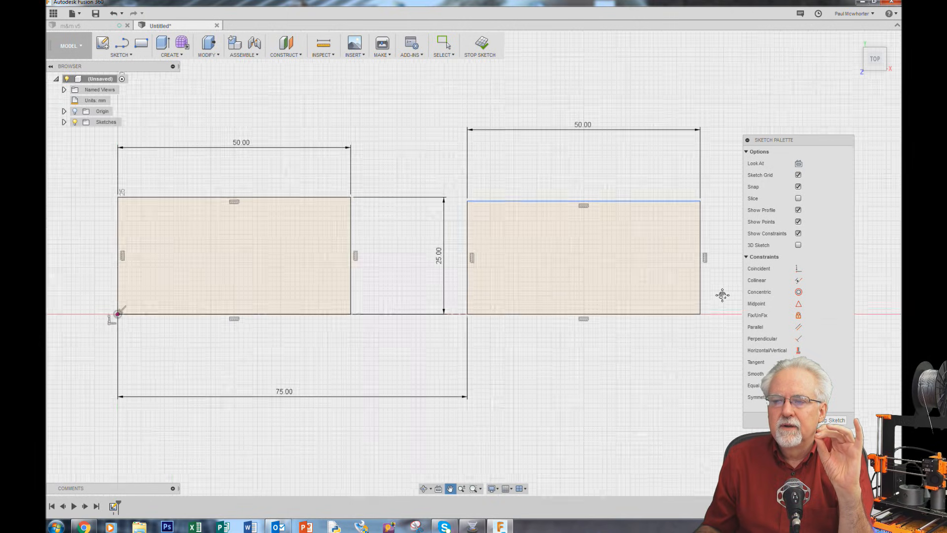
scroll(137, 285, "up", 2)
scroll(137, 287, "down", 2)
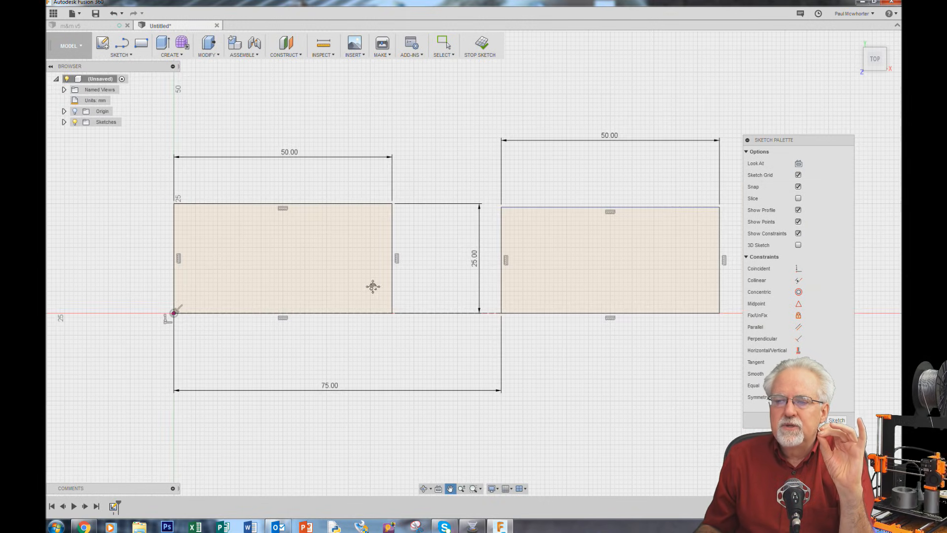
scroll(436, 294, "up", 2)
scroll(436, 295, "down", 3)
scroll(436, 295, "up", 2)
scroll(436, 295, "down", 1)
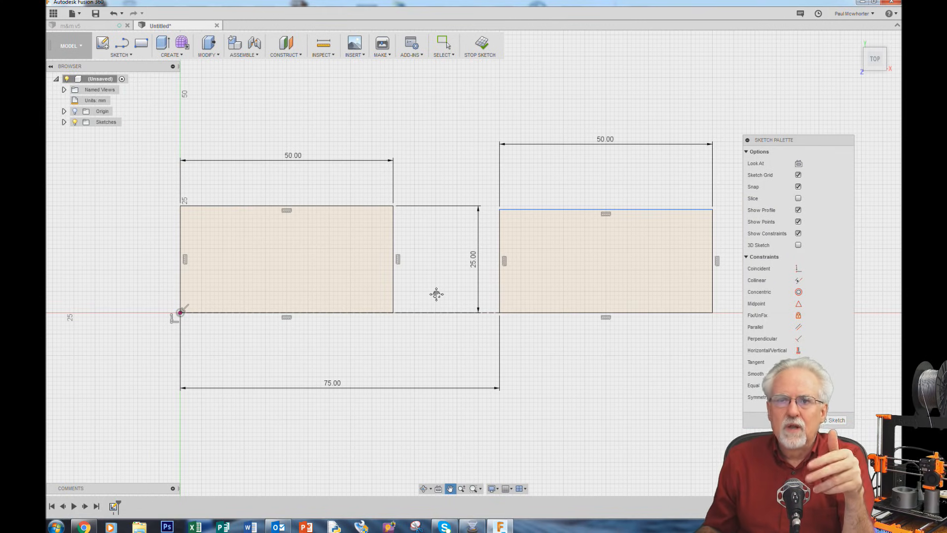
left_click_drag(472, 289, 456, 283)
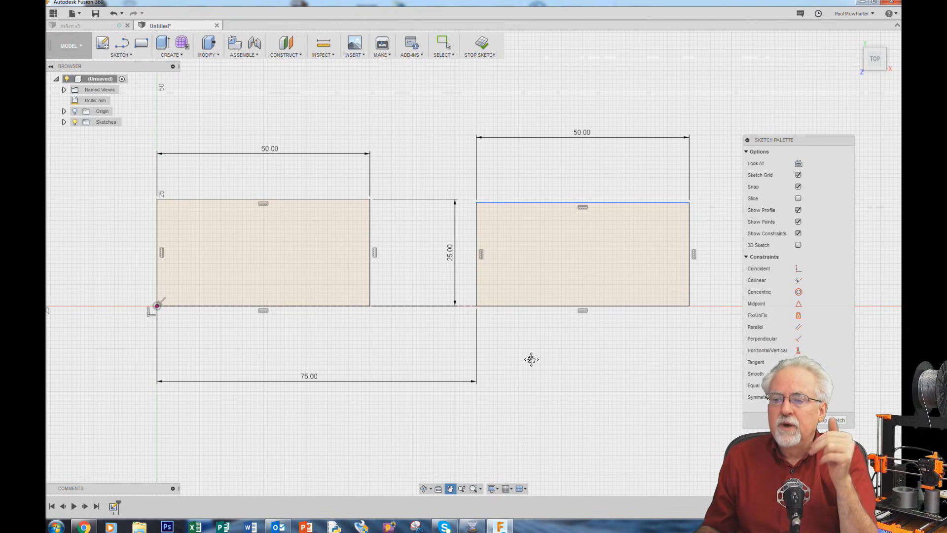
scroll(532, 359, "down", 1)
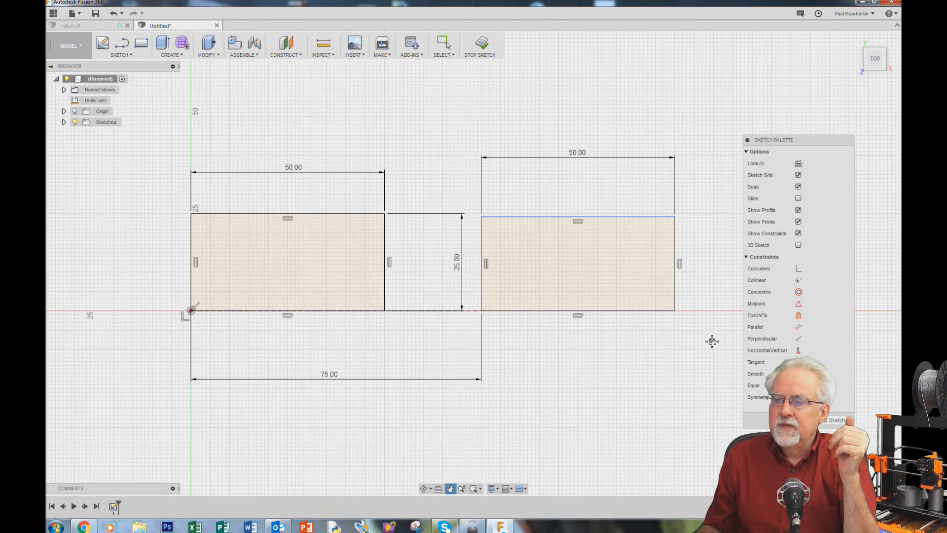
scroll(712, 341, "up", 3)
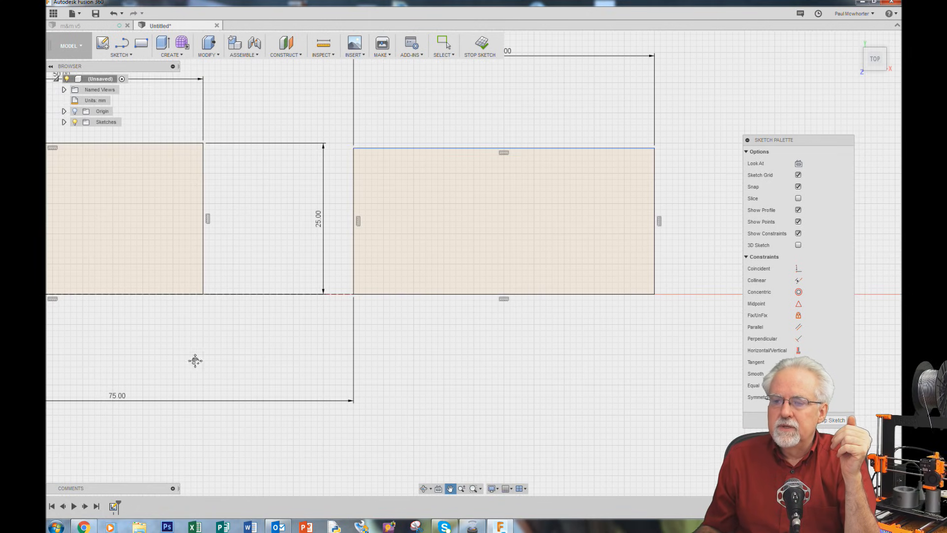
- Draw a horizontal line outward along the red axis from the second rectangle's lower outer corner
scroll(140, 345, "down", 2)
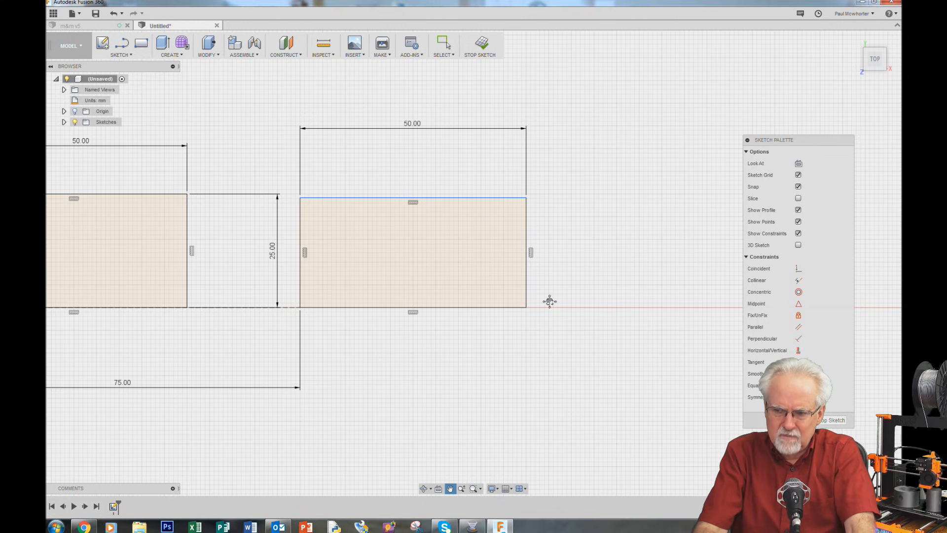
key("l")
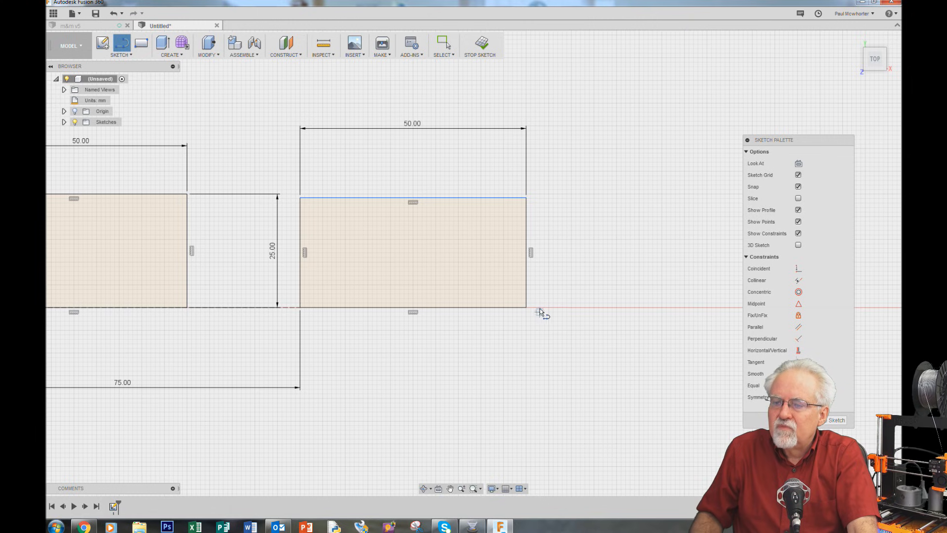
left_click(526, 307)
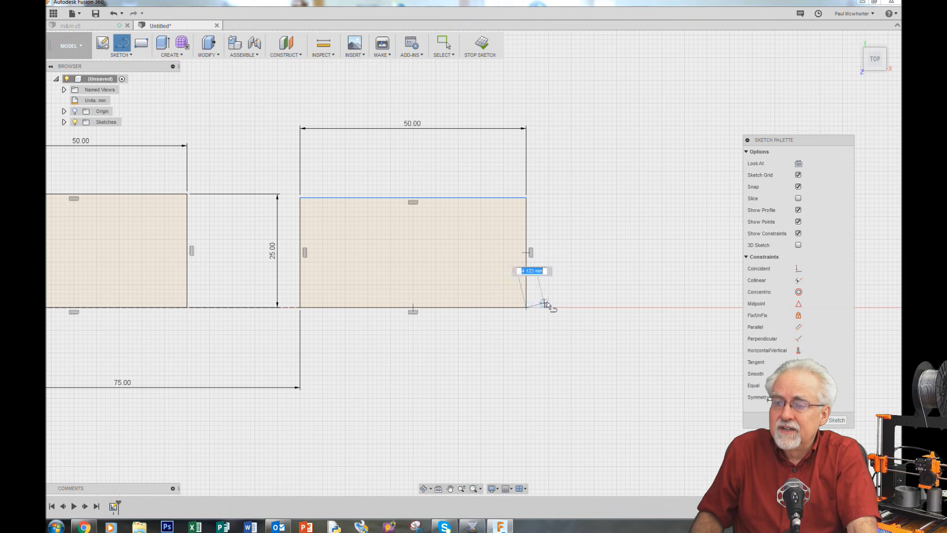
left_click(661, 307)
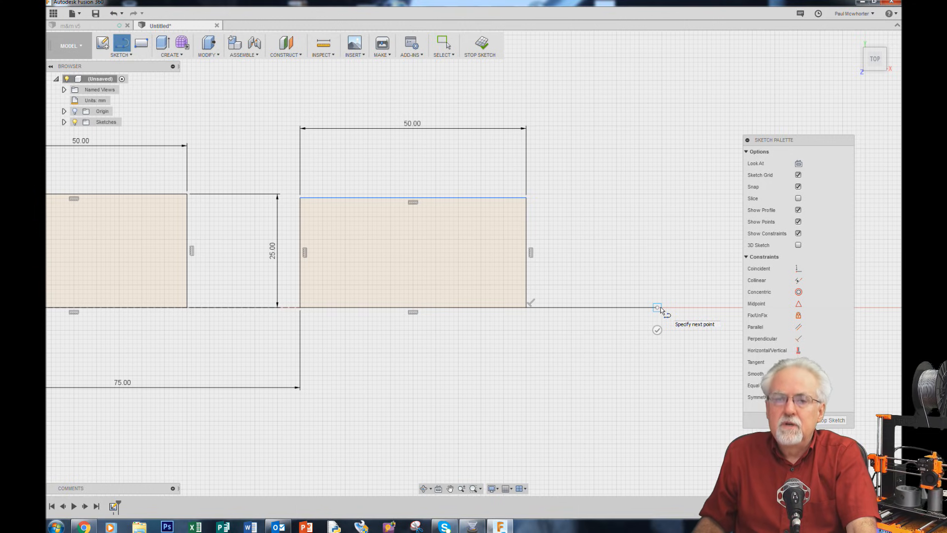
- Dimension the new horizontal line beside the second rectangle to 25 mm, placing the dimension below it
key("d")
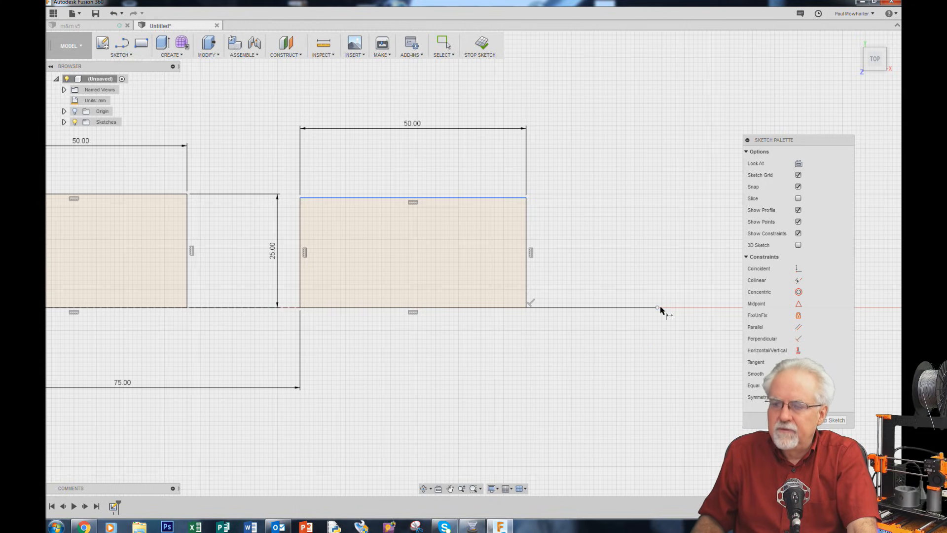
left_click(577, 307)
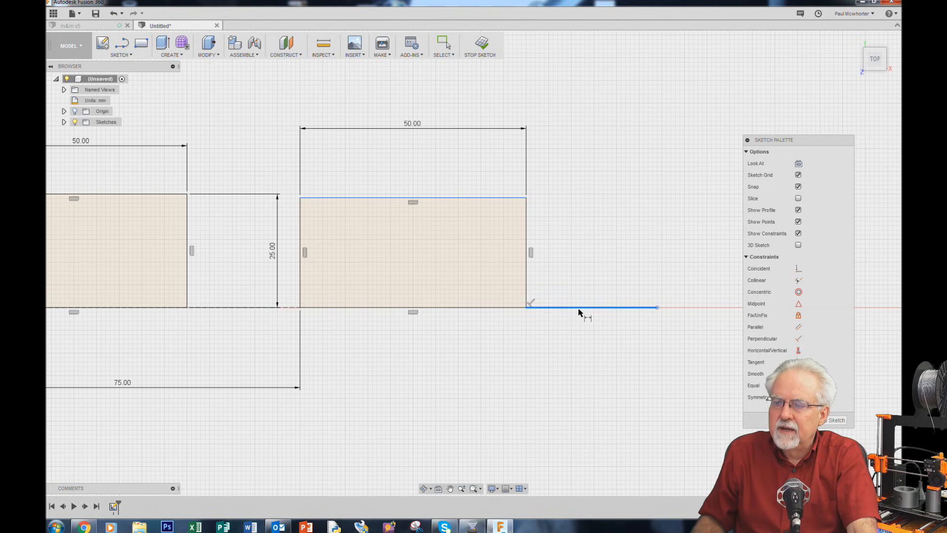
left_click(596, 384)
type("25")
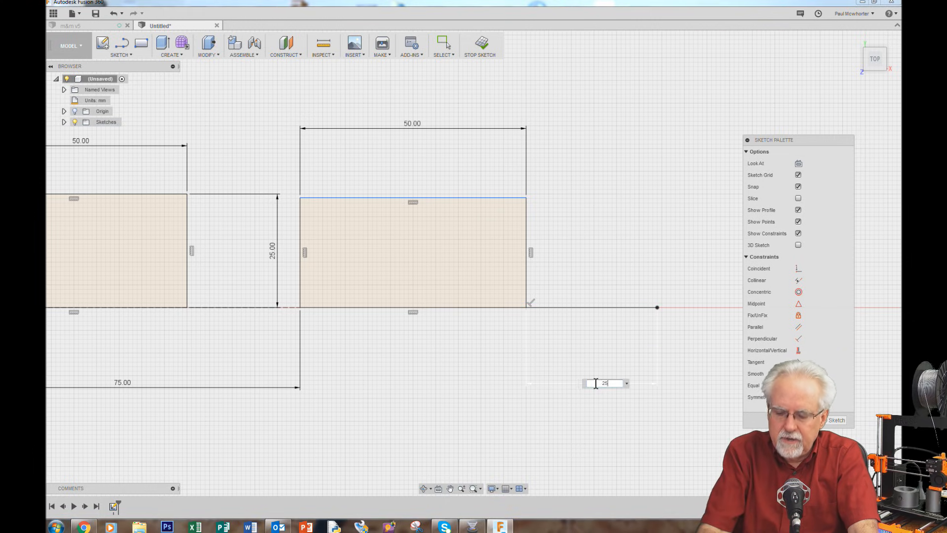
key("Return")
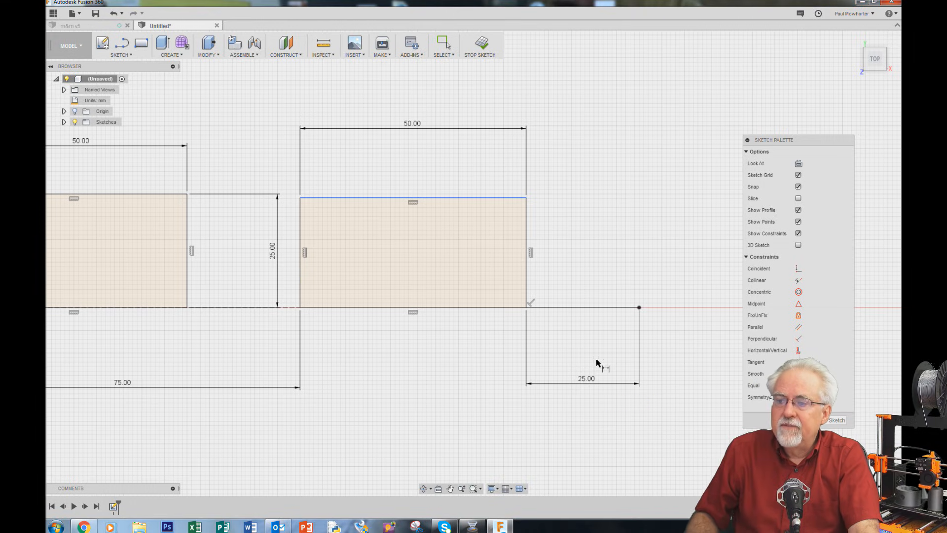
right_click(612, 312)
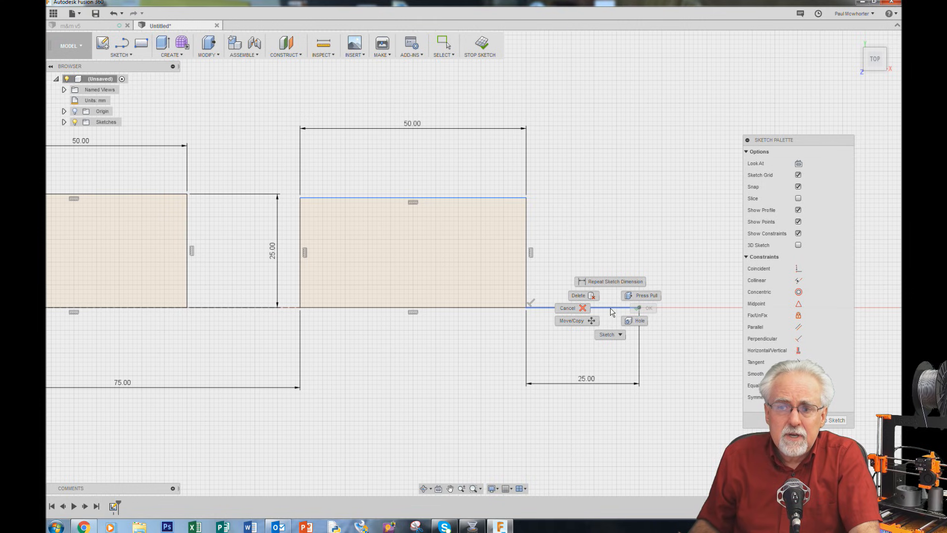
key("d")
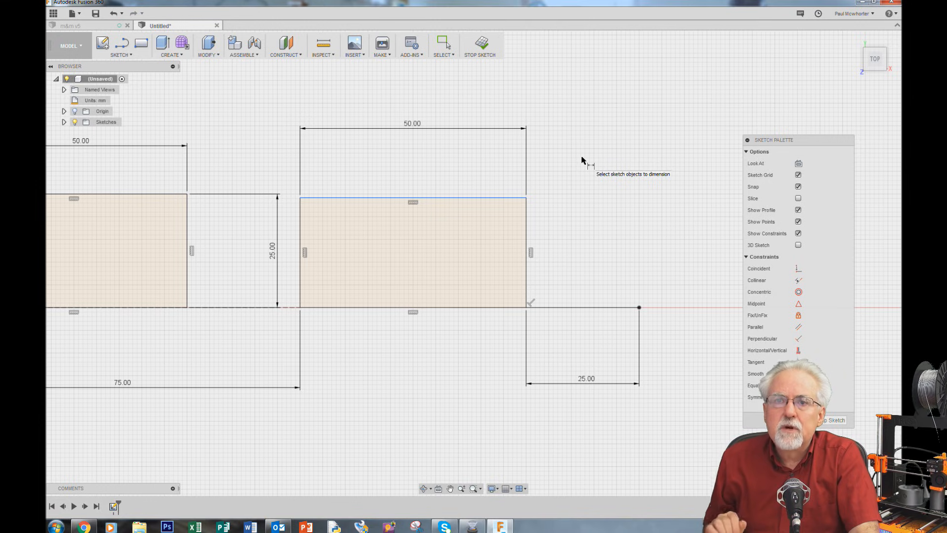
key("Escape")
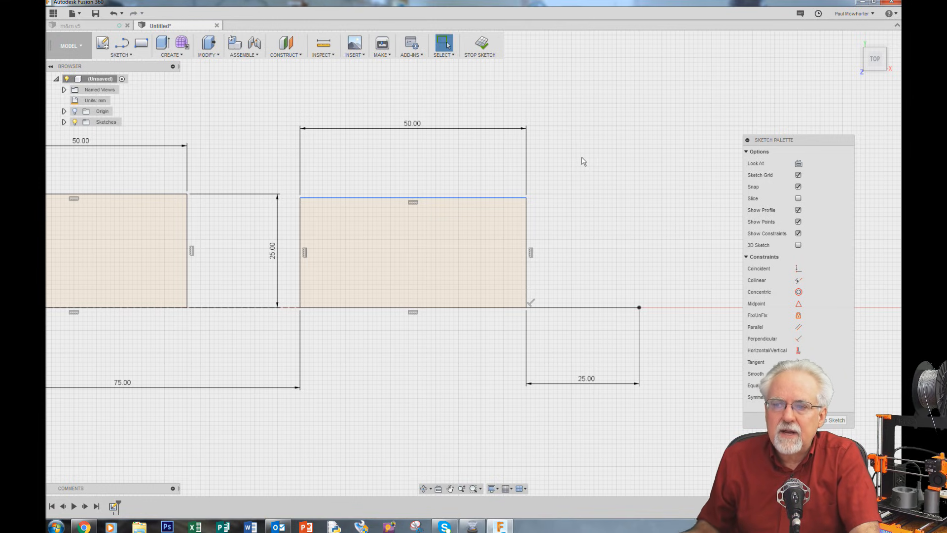
key("d")
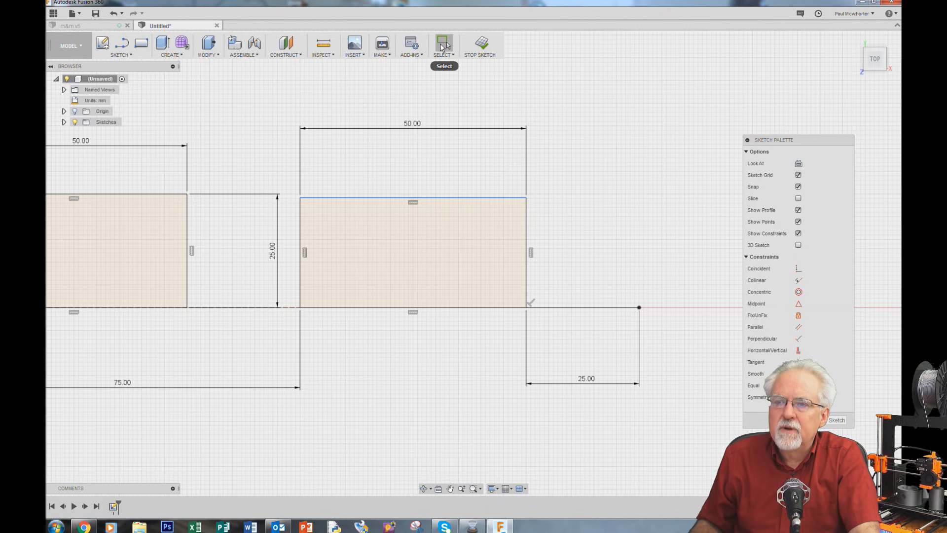
left_click(443, 47)
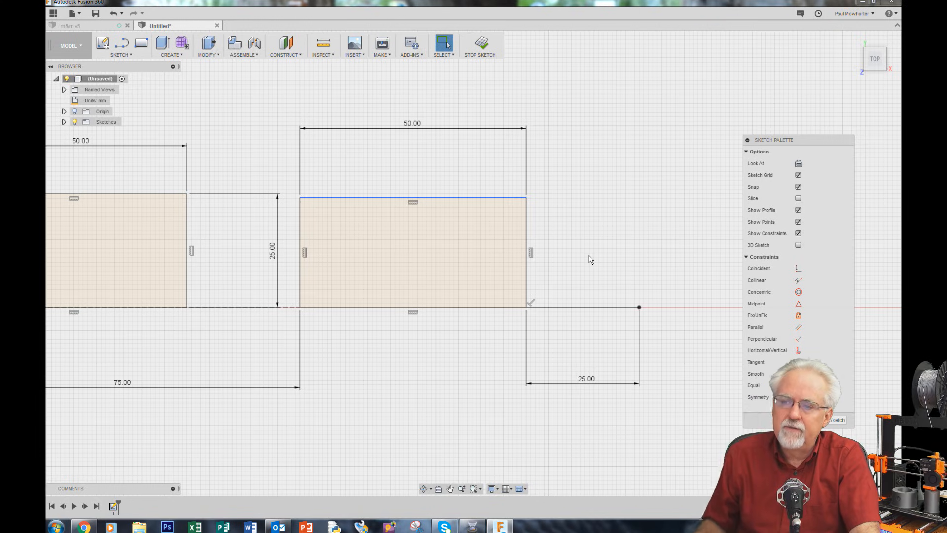
key("d")
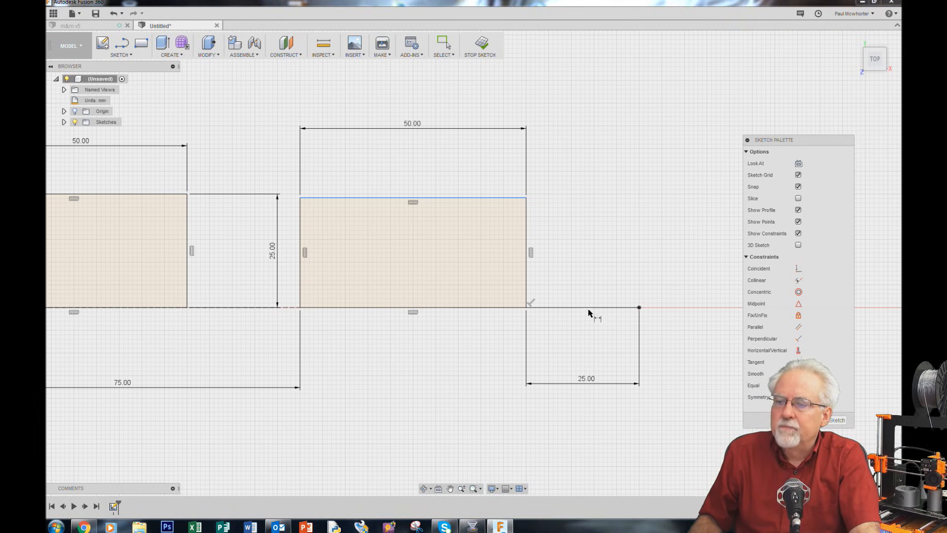
right_click(590, 309)
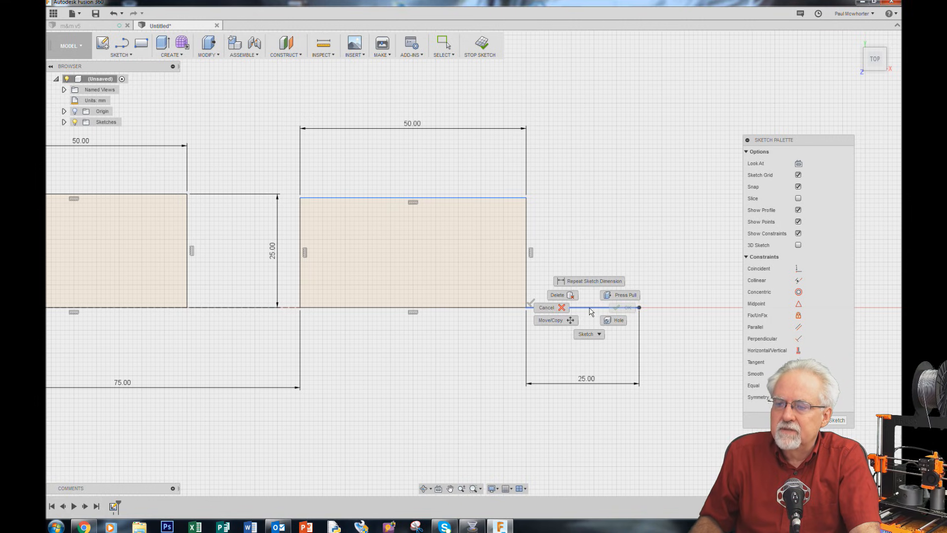
left_click(609, 96)
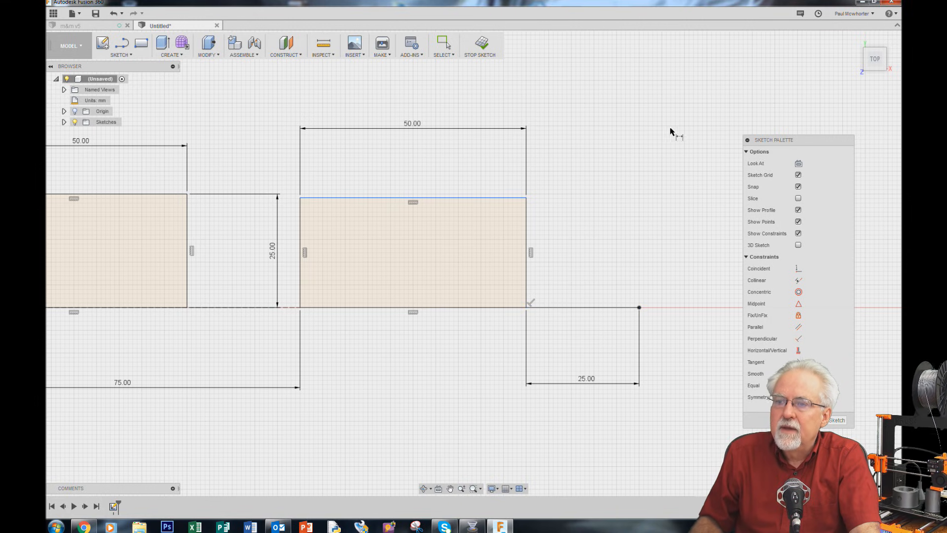
- Leave the dimension command and convert the 25 mm line beside the second rectangle into a construction line
left_click(444, 44)
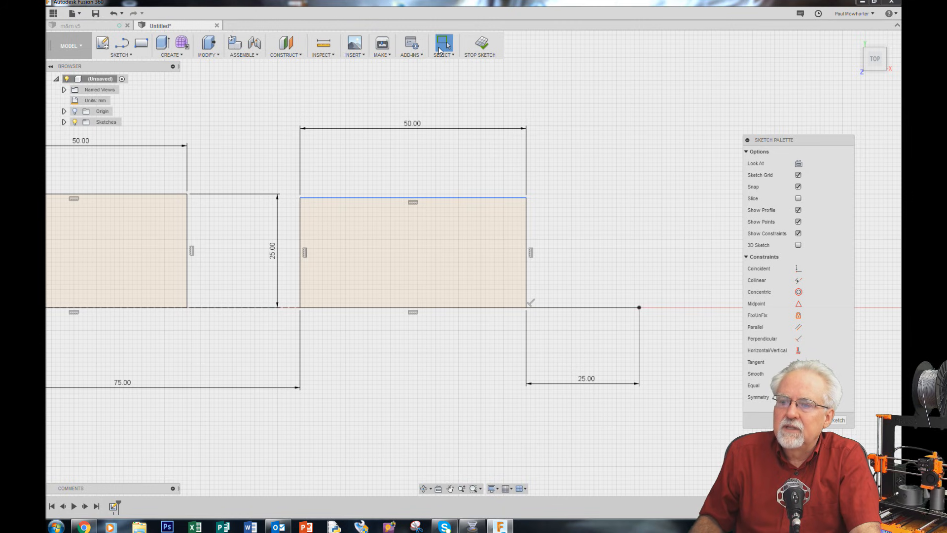
left_click(579, 311)
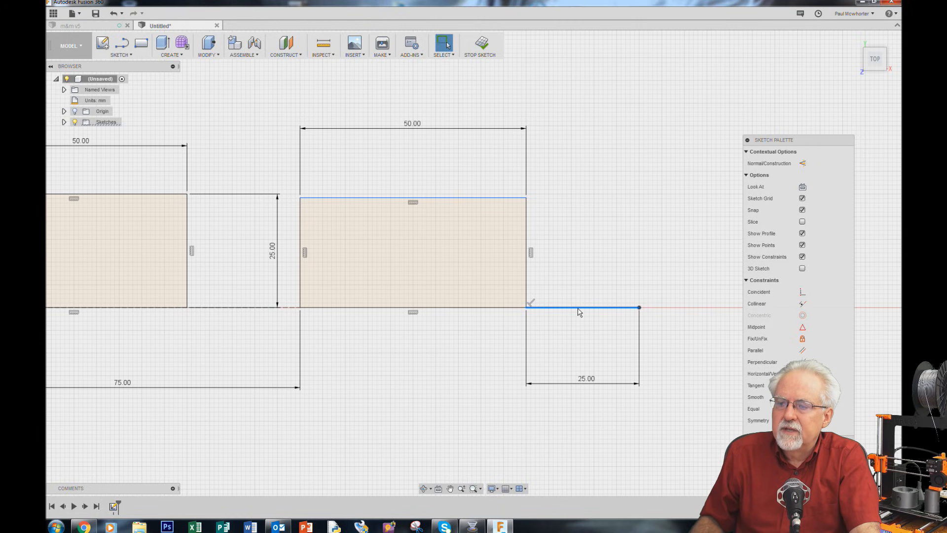
right_click(579, 311)
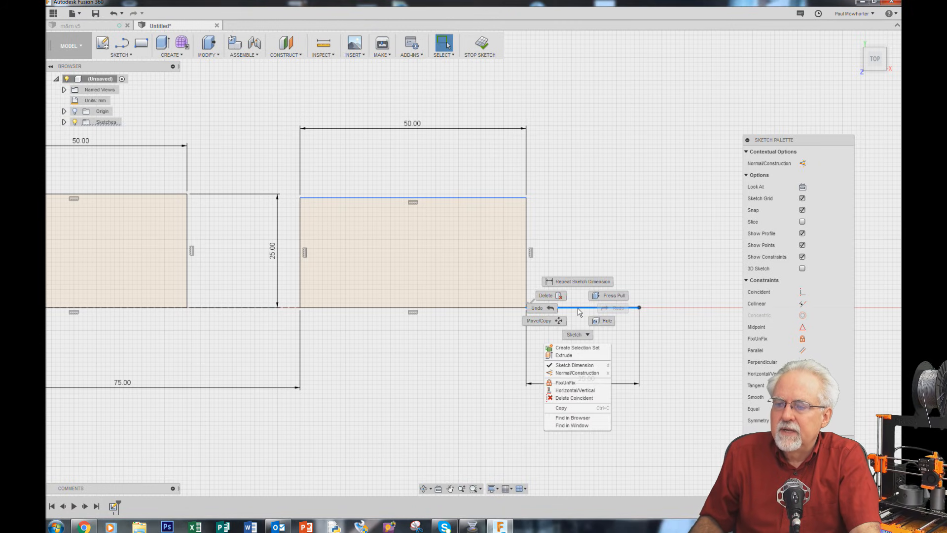
left_click(586, 374)
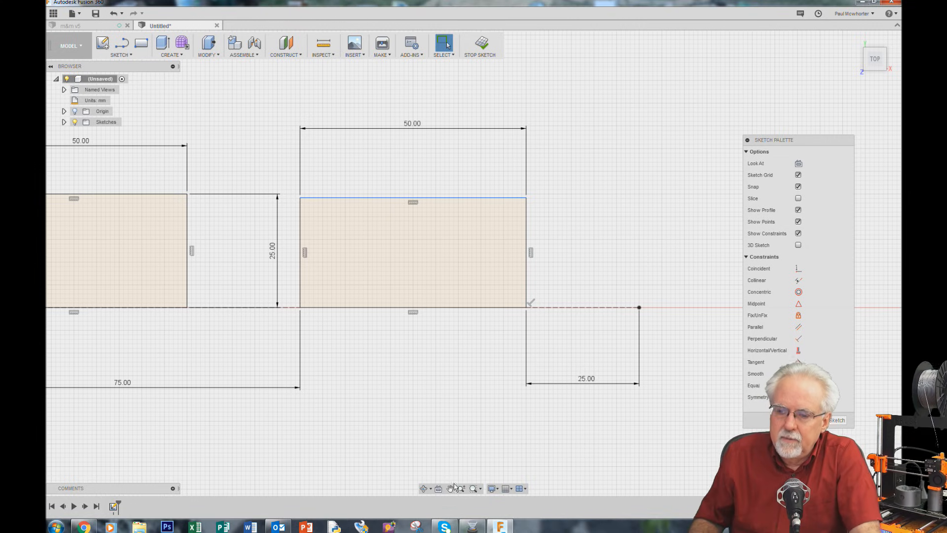
- Orbit the sketch to a tilted view between top and front, and exit the Orbit tool
left_click(424, 489)
left_click_drag(590, 243, 599, 198)
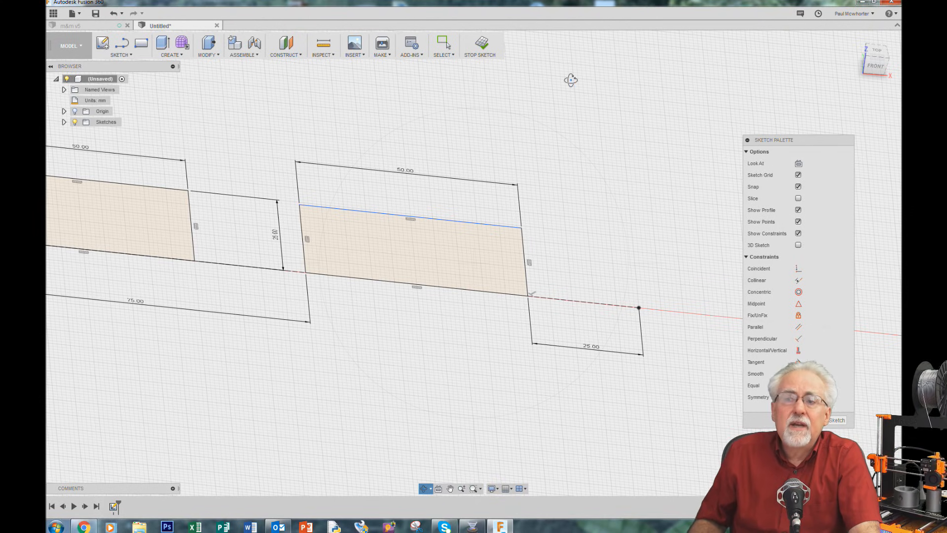
key("Escape")
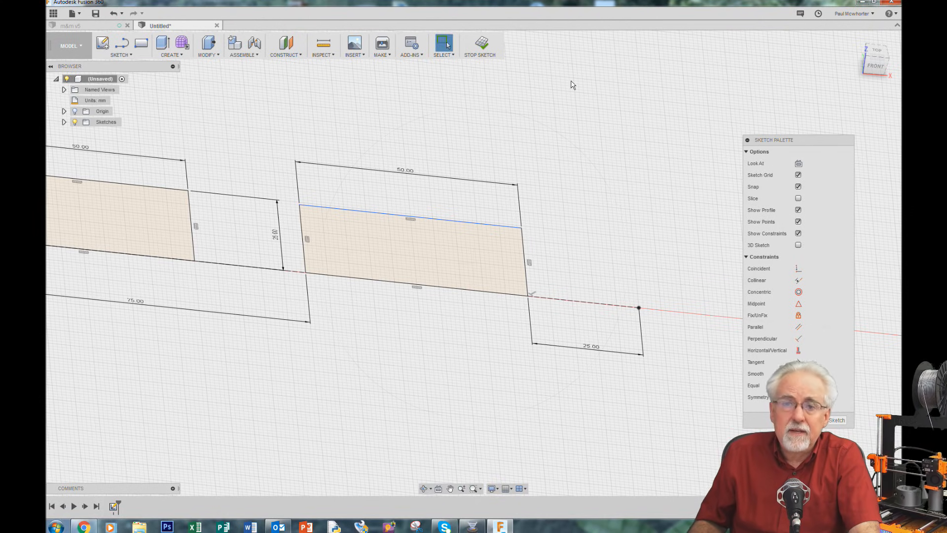
- Activate and exit the Orbit tool twice more, and return the sketch to the top view
left_click(423, 488)
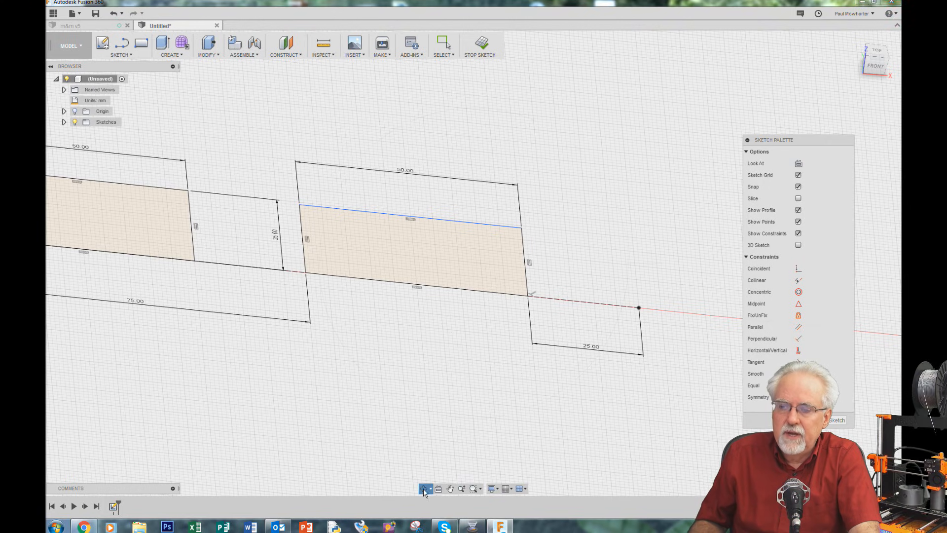
right_click(615, 132)
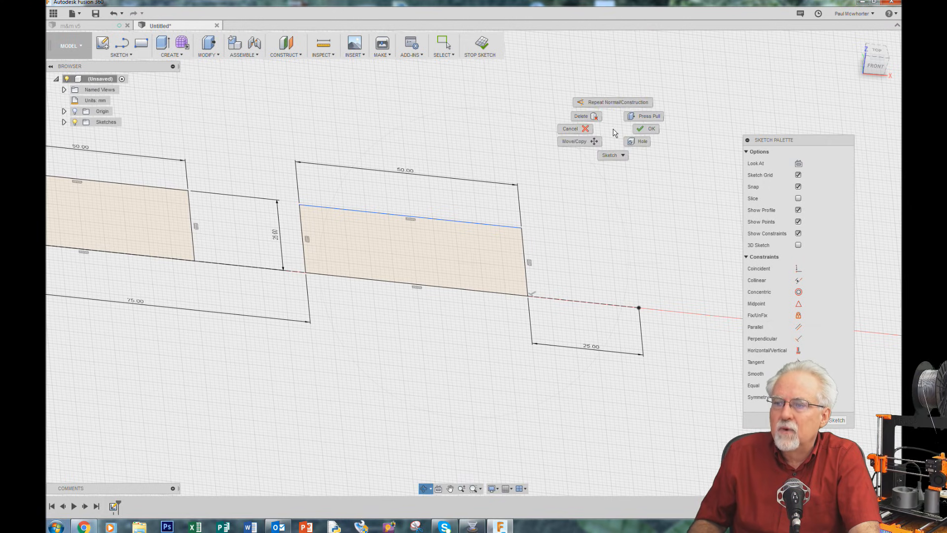
left_click(646, 136)
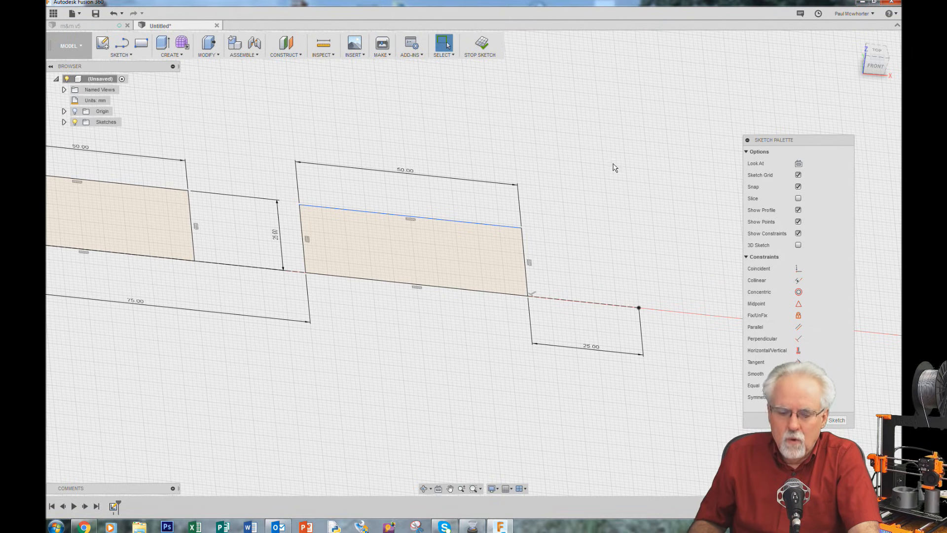
left_click(423, 489)
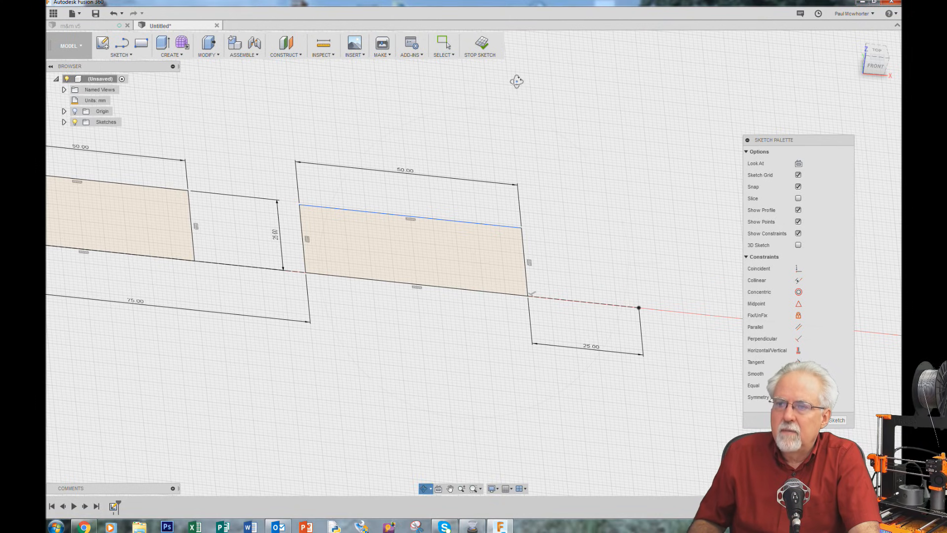
left_click(444, 44)
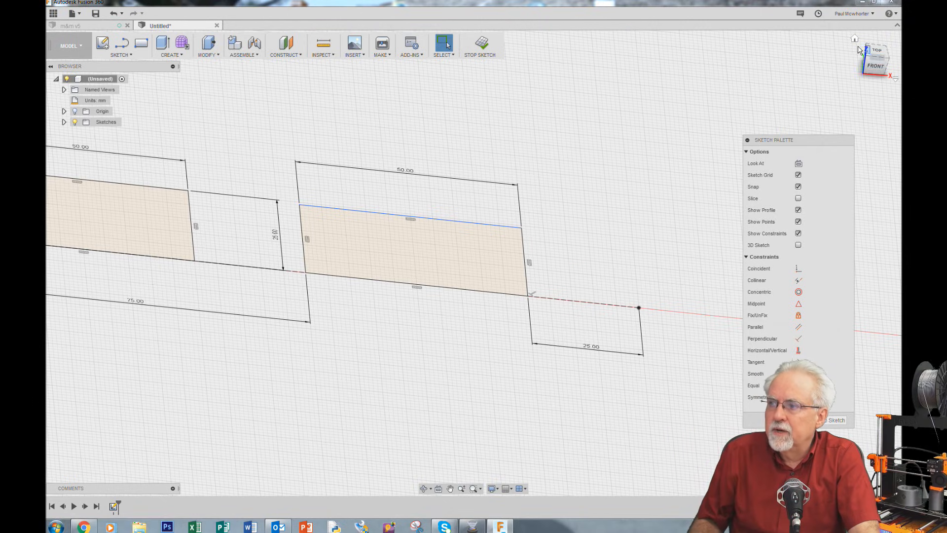
left_click(876, 48)
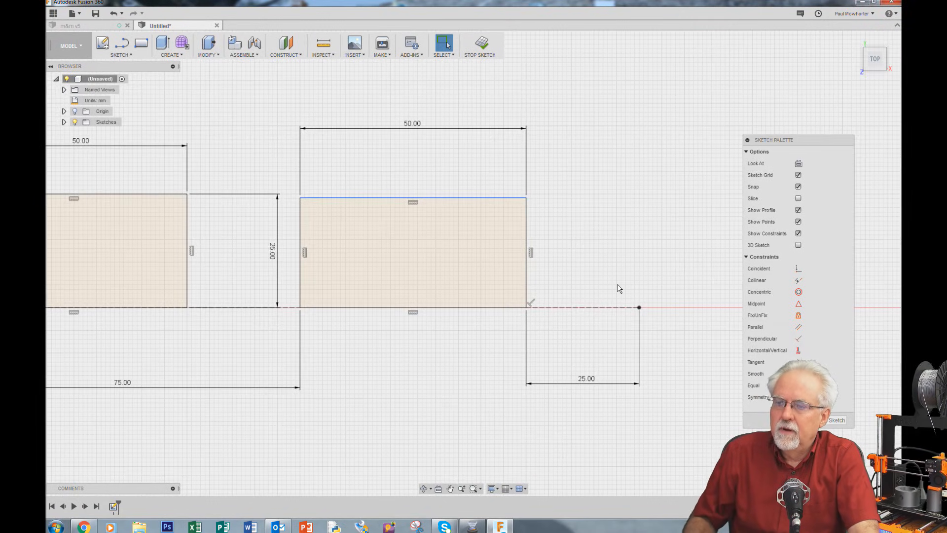
- Draw a third two-point rectangle about 71 mm wide from the outer end of the 25 mm construction line, extending above the red axis
scroll(708, 280, "down", 4)
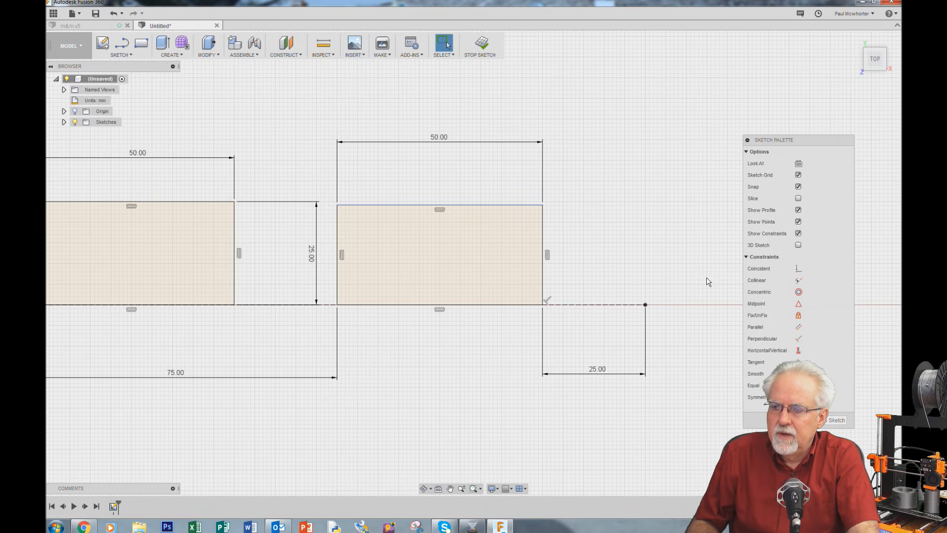
scroll(144, 275, "down", 3)
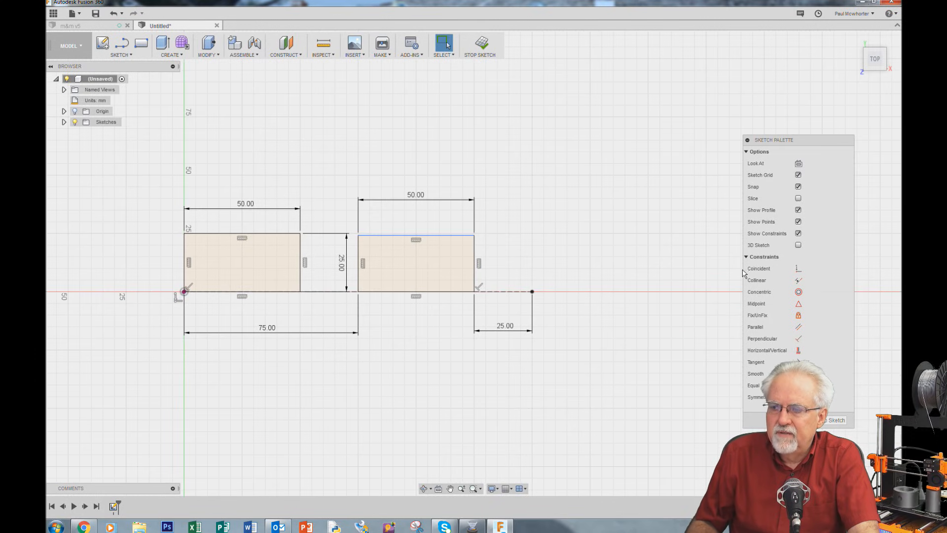
scroll(737, 273, "up", 2)
scroll(737, 273, "up", 1)
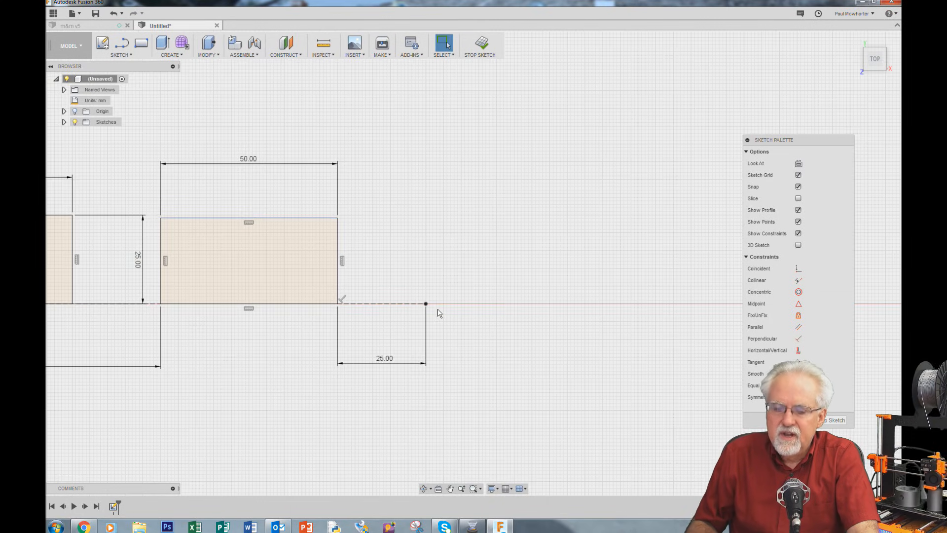
key("r")
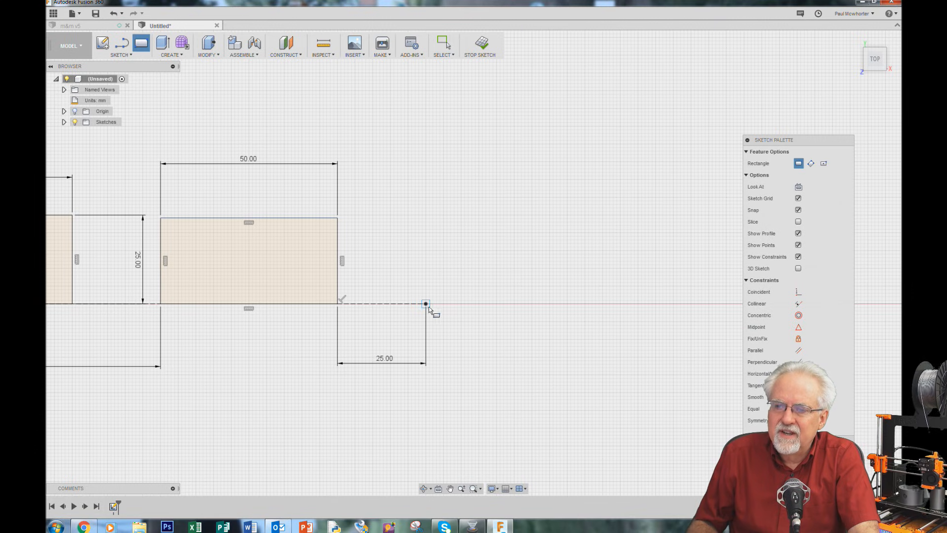
left_click(426, 303)
left_click(678, 138)
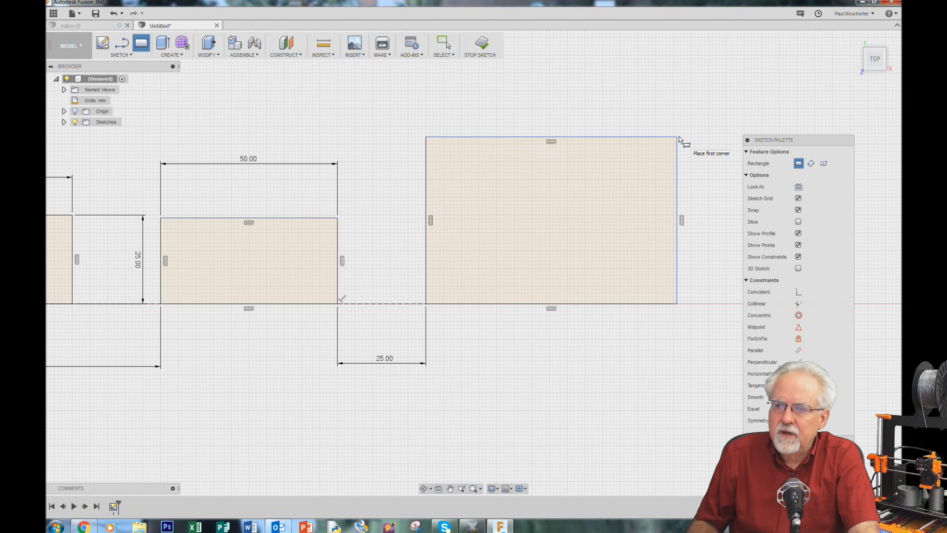
key("Escape")
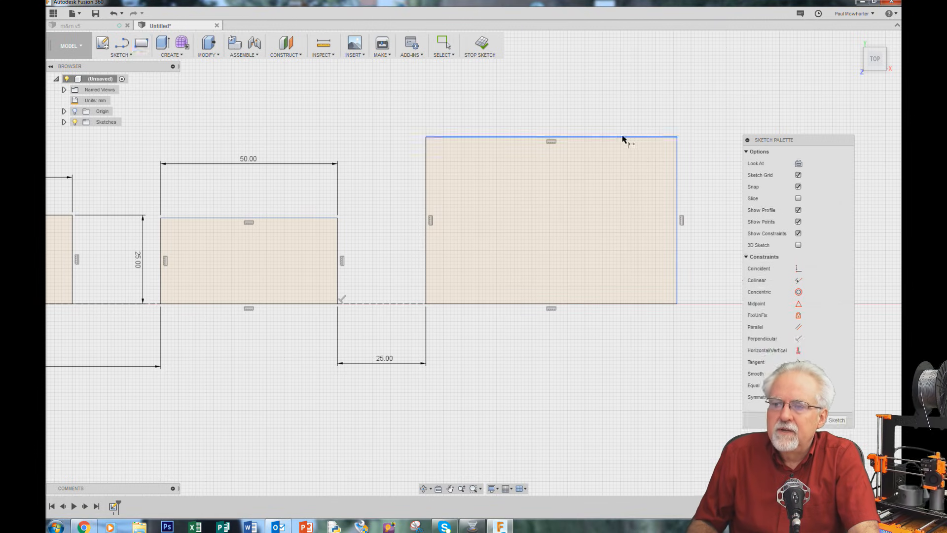
- Dimension the third rectangle's width to 50 mm, placing the dimension above its upper edge
left_click(588, 142)
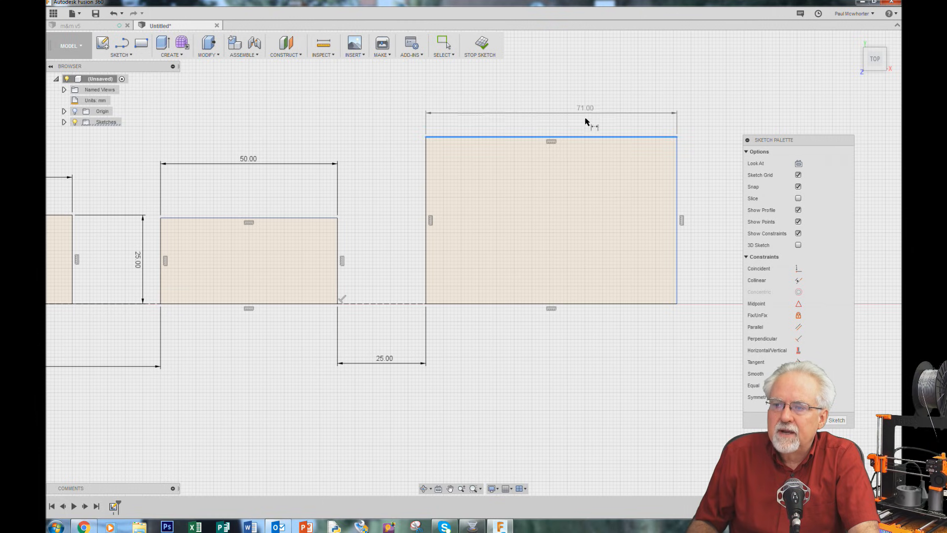
left_click(550, 100)
type("50")
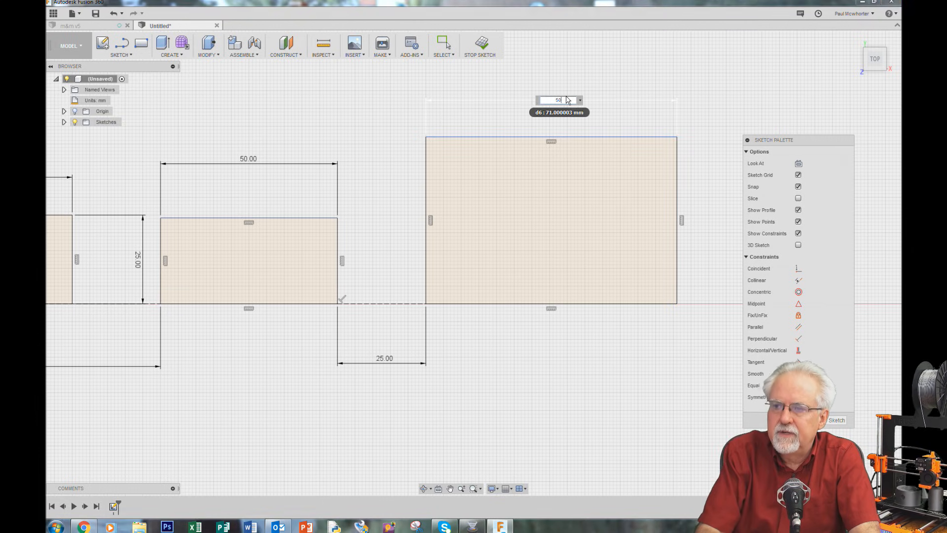
key("Return")
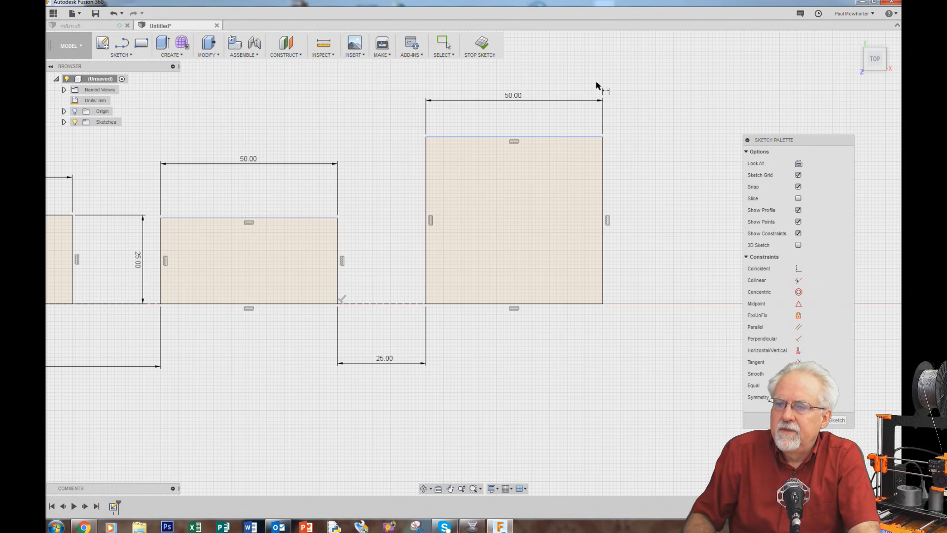
- Dimension the third rectangle's height to 25 mm, placing the dimension beside its outer vertical edge
left_click(604, 248)
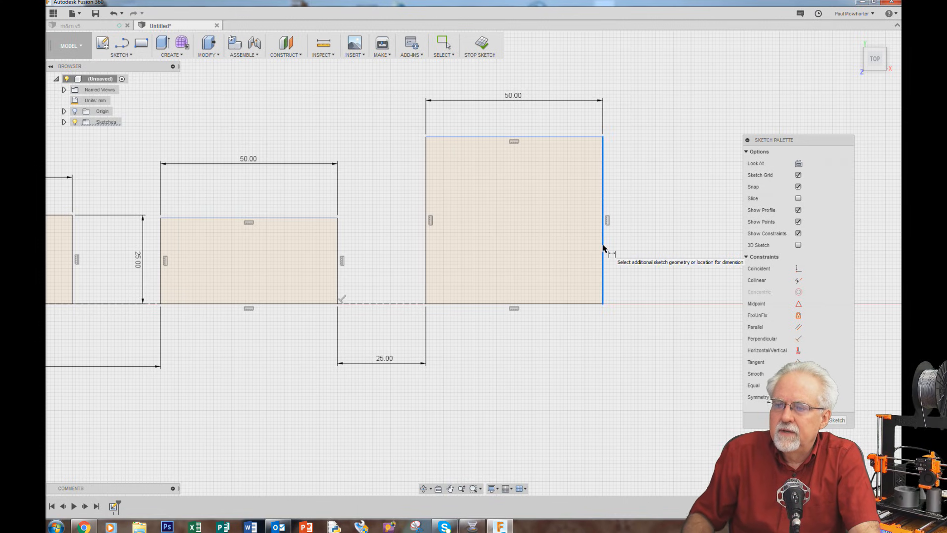
left_click(636, 244)
type("25")
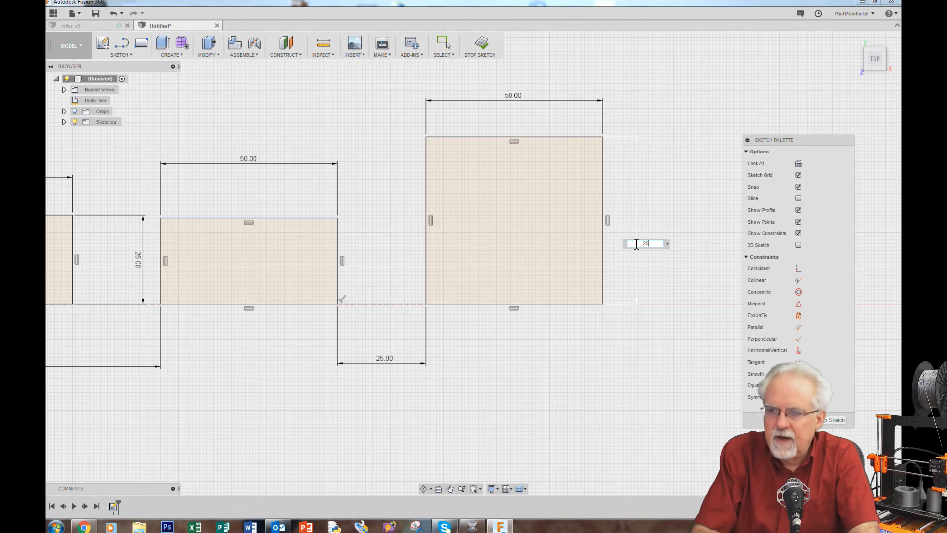
key("Return")
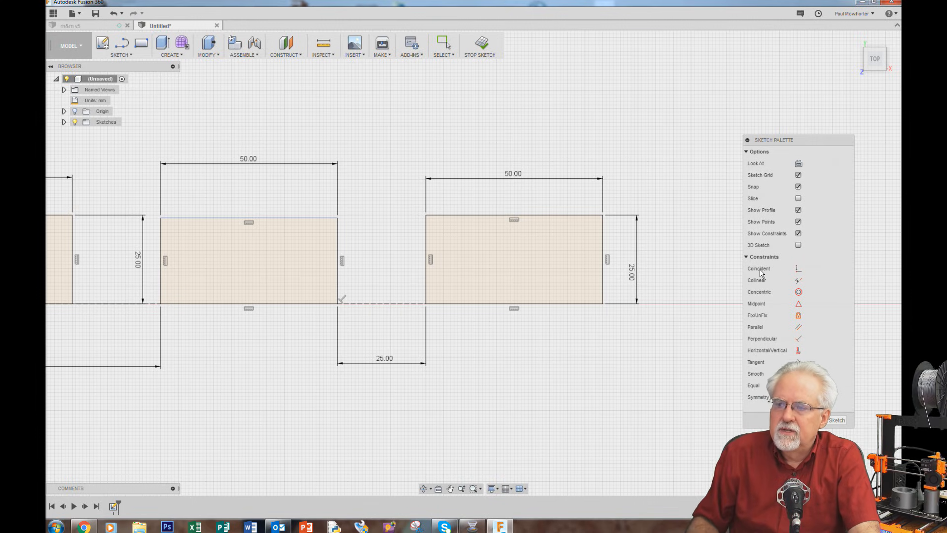
- Dimension the middle rectangle's height to 25 mm, placing the dimension in the gap before the third rectangle
scroll(686, 275, "down", 5)
scroll(686, 277, "up", 1)
scroll(82, 370, "up", 2)
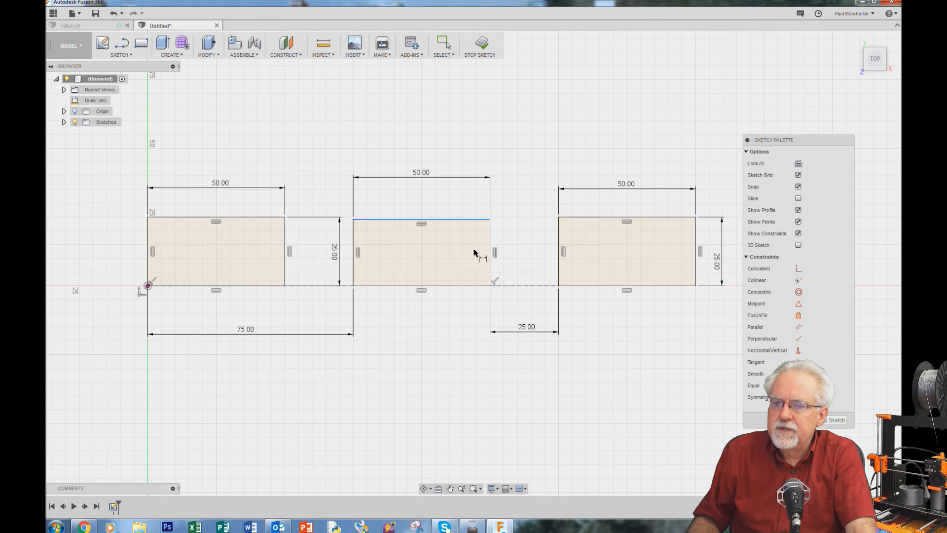
left_click(491, 252)
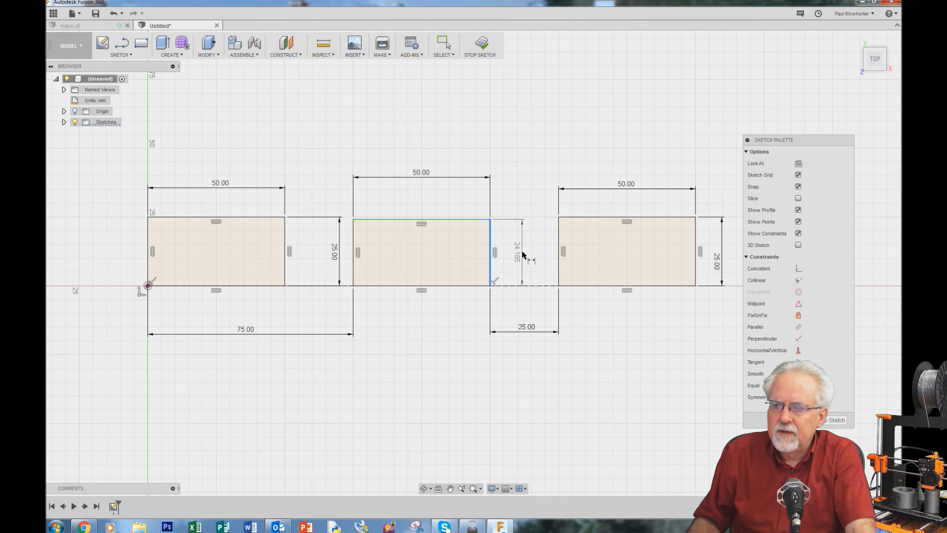
left_click(524, 256)
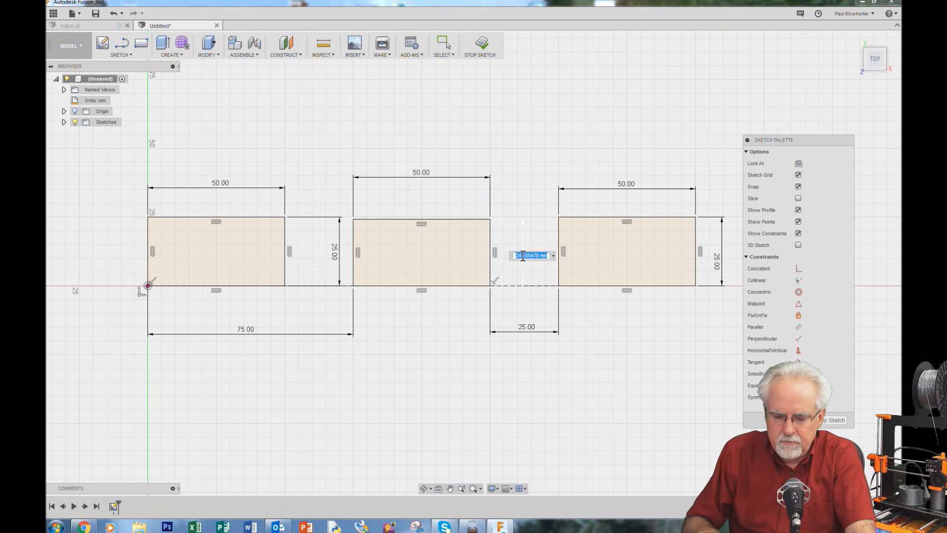
type("25")
key("Return")
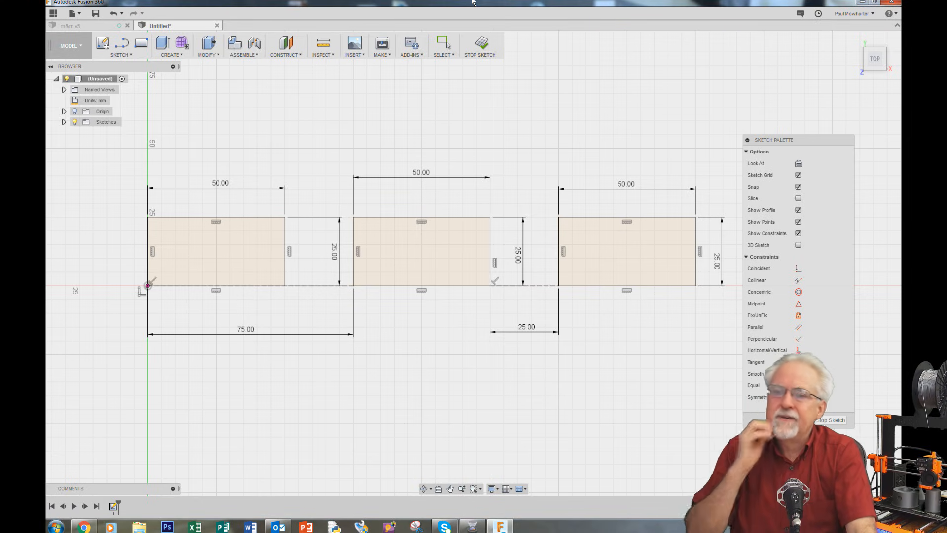
scroll(365, 93, "down", 2)
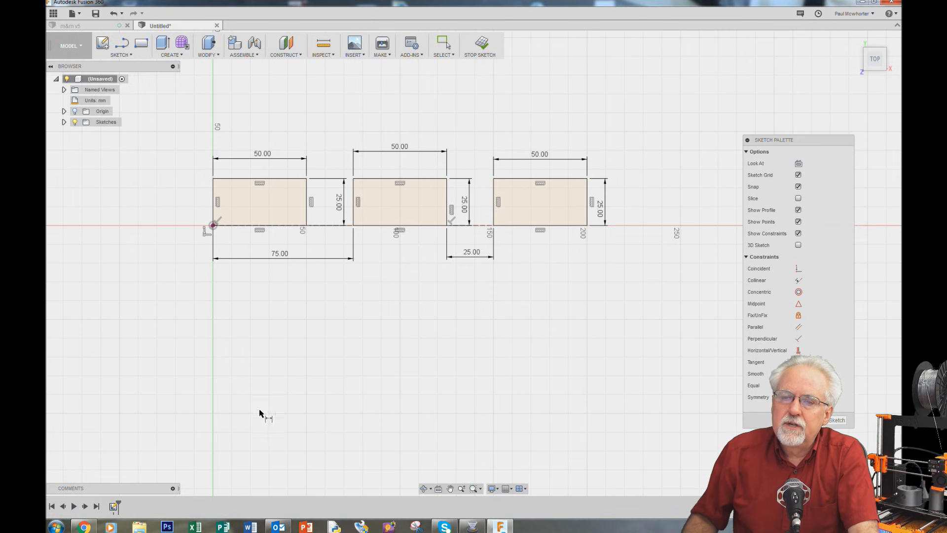
scroll(284, 392, "down", 2)
scroll(321, 169, "up", 3)
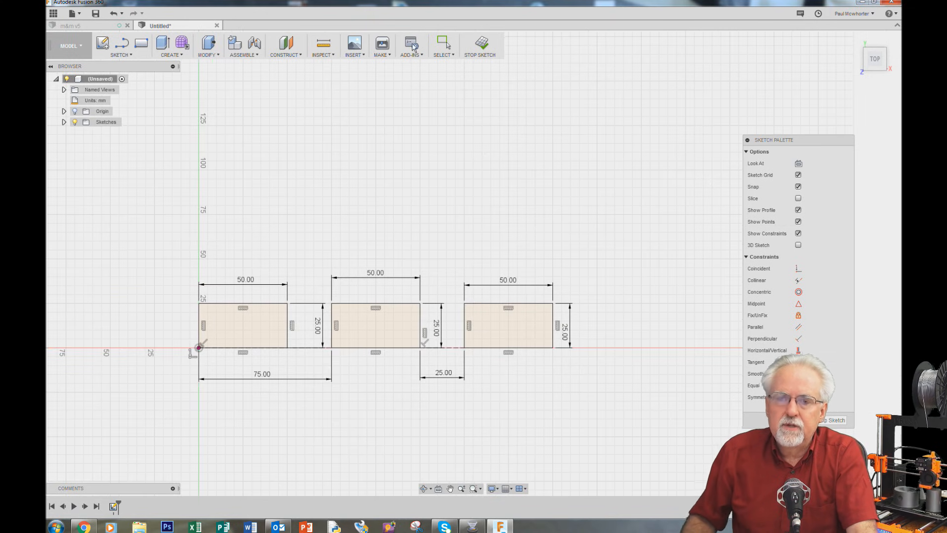